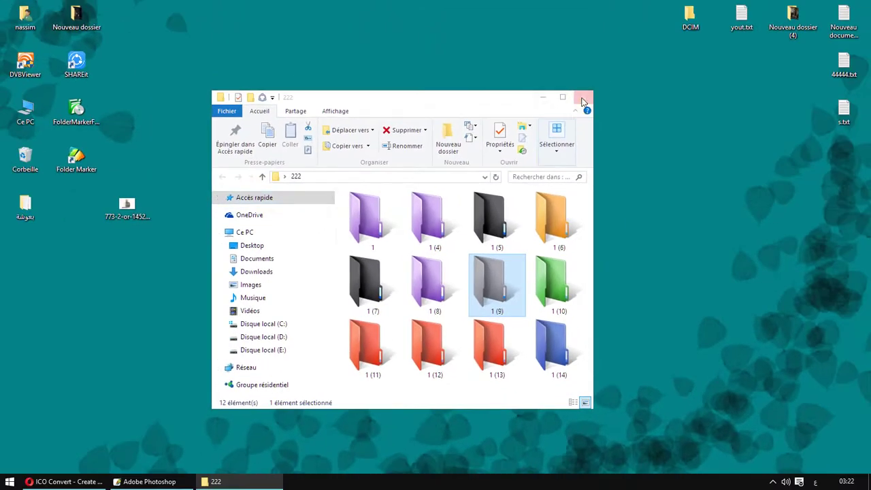
- Close the 222 folder window and create a new desktop folder named 00
{"action": "left_click", "coordinate": [584, 99]}
{"action": "mouse_move", "coordinate": [476, 112]}
{"action": "left_mouse_down"}
{"action": "mouse_move", "coordinate": [49, 136]}
{"action": "mouse_move", "coordinate": [25, 158]}
{"action": "left_mouse_up"}
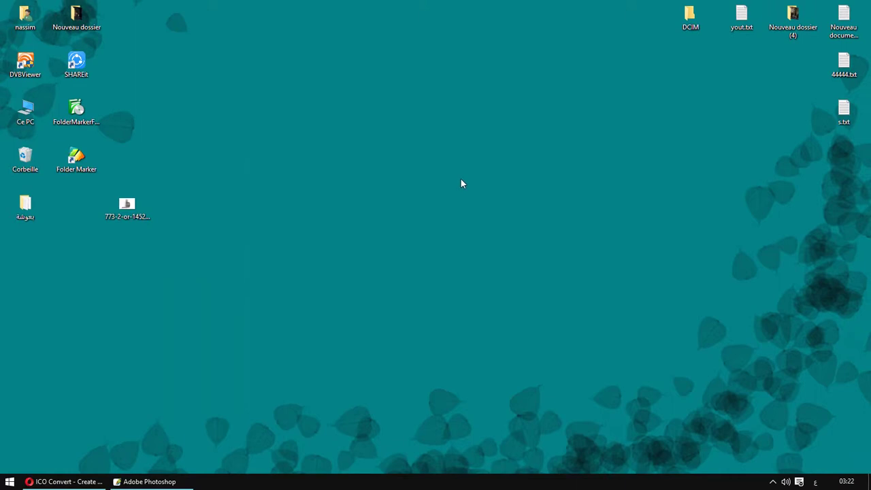
{"action": "mouse_move", "coordinate": [45, 483]}
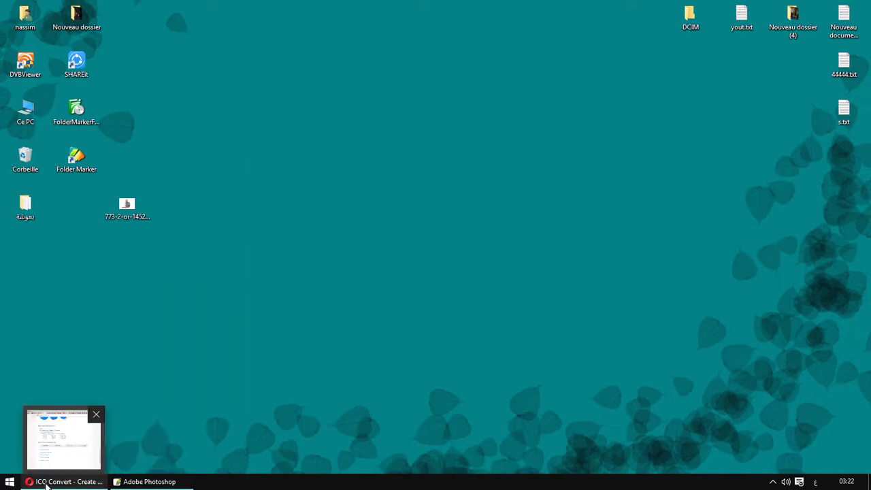
{"action": "right_click", "coordinate": [428, 204]}
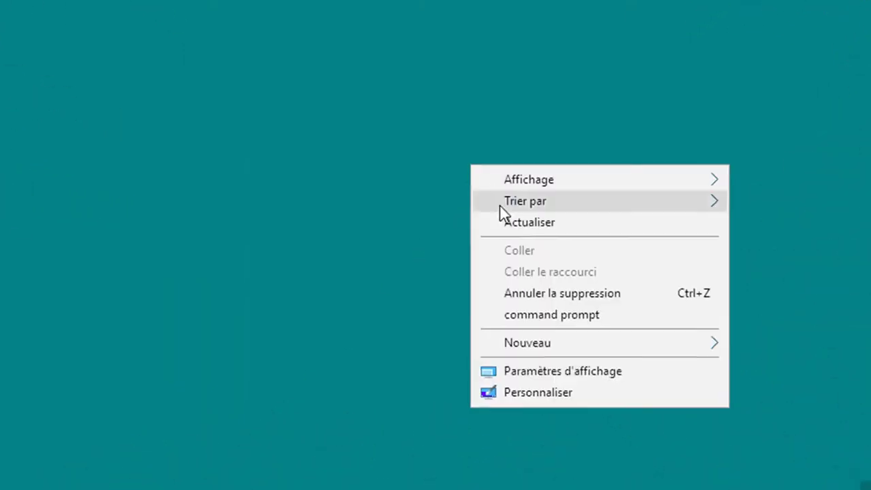
{"action": "mouse_move", "coordinate": [558, 348]}
{"action": "left_click", "coordinate": [775, 348]}
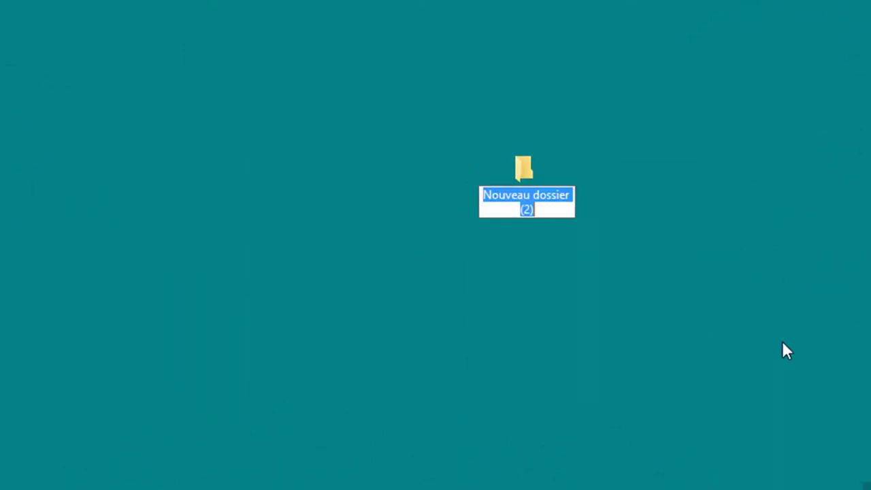
{"action": "type", "text": "00"}
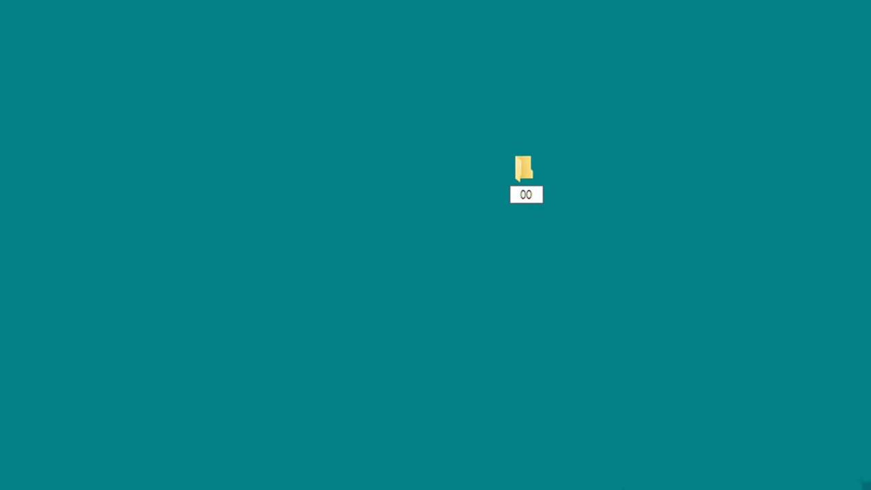
{"action": "key", "text": "Return"}
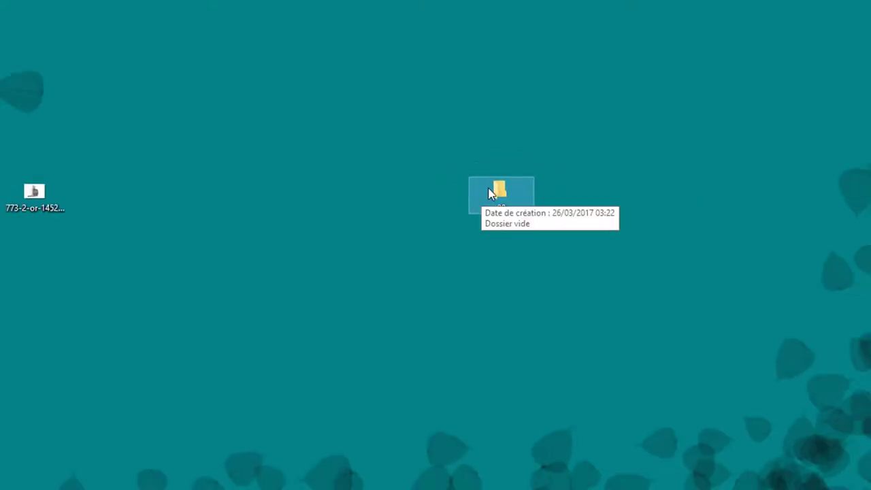
- Preview the cat photo 773-2-or-1452252598.jpg from the desktop, close the preview, and open the photo in Adobe Photoshop
{"action": "double_click", "coordinate": [35, 198]}
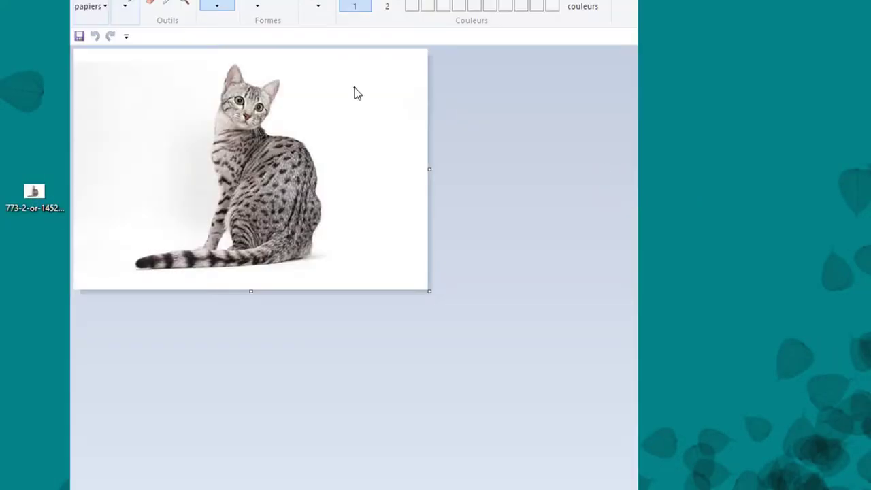
{"action": "key", "text": "alt+F4"}
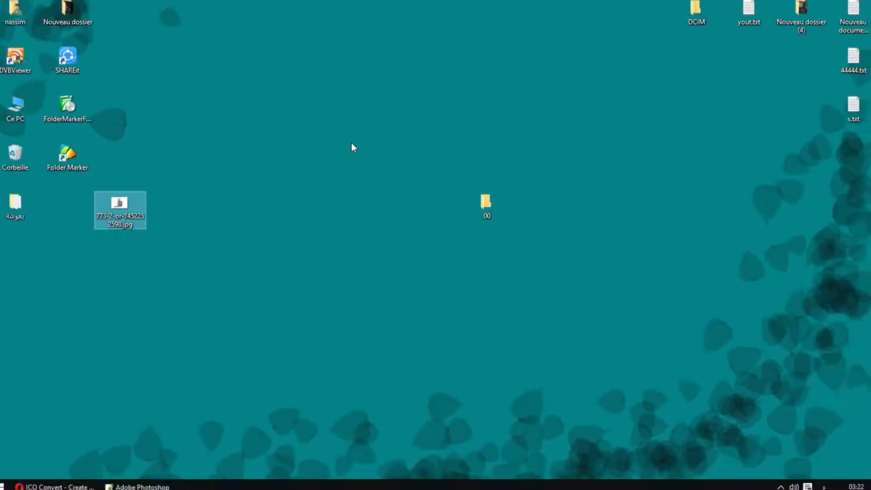
{"action": "left_click_drag", "start_coordinate": [127, 205], "coordinate": [342, 290]}
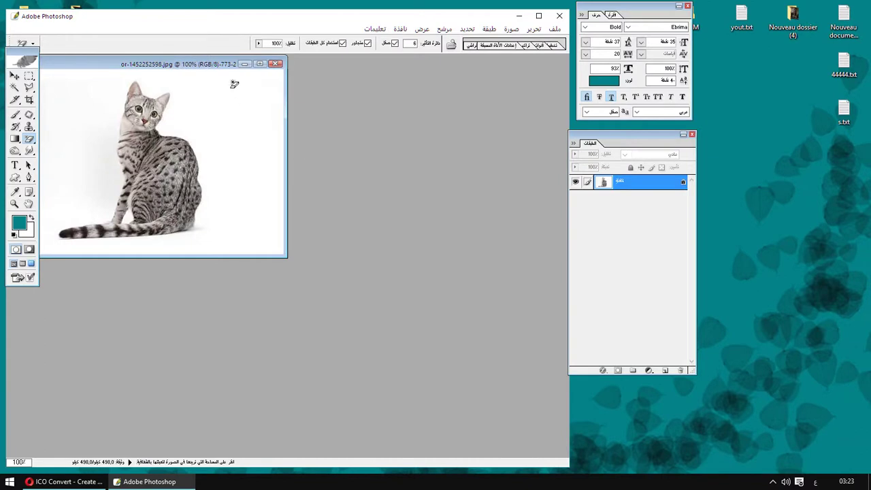
- Move the photo's window clear of the toolbox and crop the image to a square around the cat's head
{"action": "left_click_drag", "start_coordinate": [245, 65], "coordinate": [400, 106]}
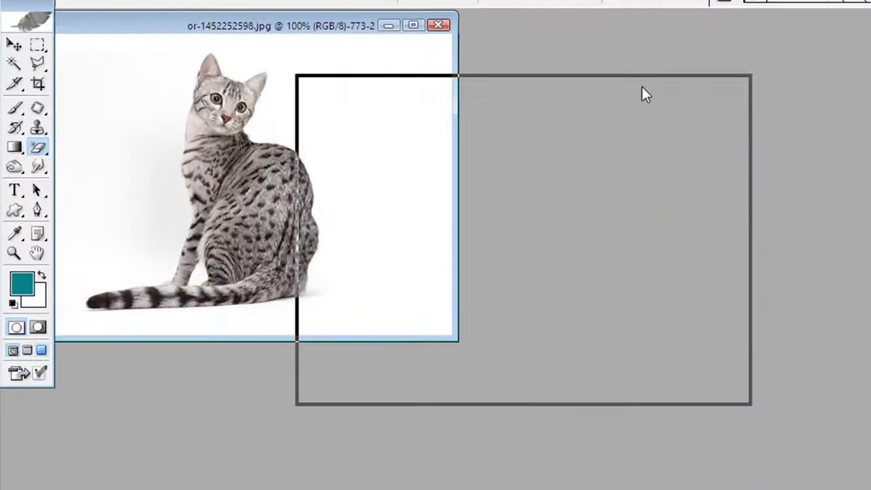
{"action": "mouse_move", "coordinate": [645, 94]}
{"action": "left_mouse_down"}
{"action": "mouse_move", "coordinate": [674, 208]}
{"action": "mouse_move", "coordinate": [742, 228]}
{"action": "mouse_move", "coordinate": [724, 220]}
{"action": "mouse_move", "coordinate": [731, 231]}
{"action": "left_mouse_up"}
{"action": "left_click", "coordinate": [37, 83]}
{"action": "double_click", "coordinate": [708, 200]}
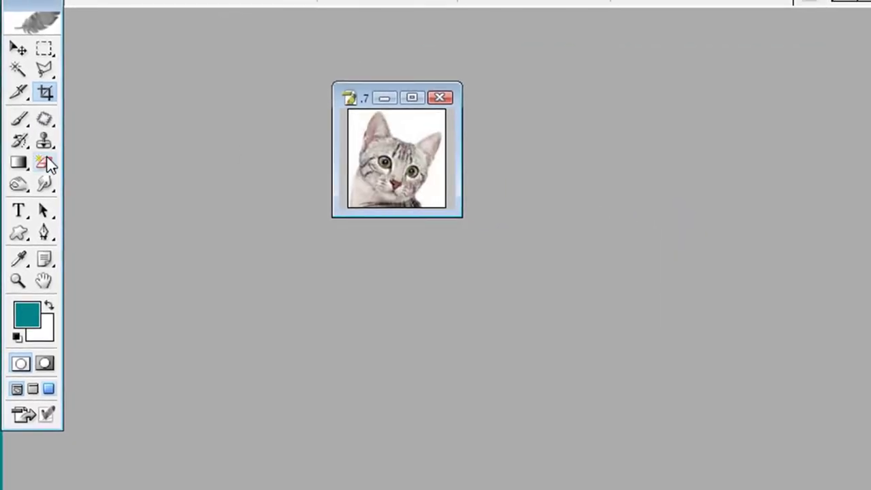
- Erase the white background with the Magic Eraser, and remove the leftover body around the cat's head with the Eraser
{"action": "left_click", "coordinate": [51, 164]}
{"action": "left_click", "coordinate": [361, 121]}
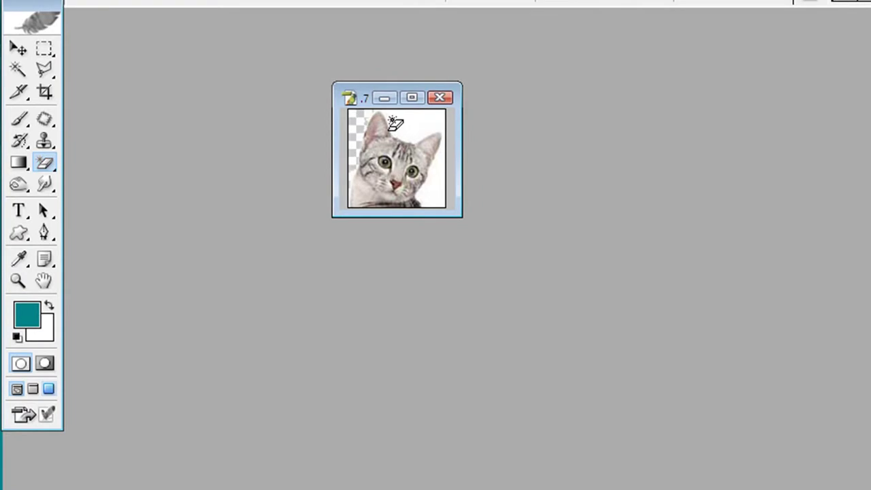
{"action": "left_click", "coordinate": [394, 123]}
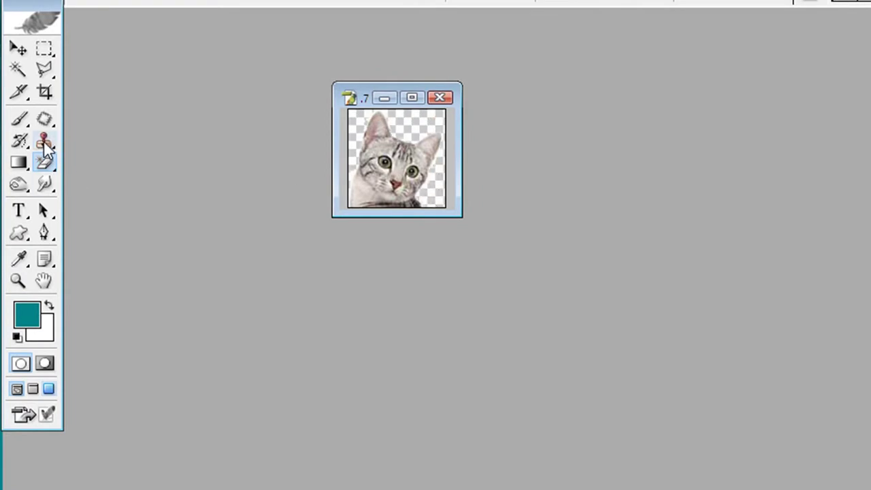
{"action": "mouse_move", "coordinate": [45, 164]}
{"action": "left_mouse_down"}
{"action": "mouse_move", "coordinate": [87, 175]}
{"action": "mouse_move", "coordinate": [82, 155]}
{"action": "left_mouse_up"}
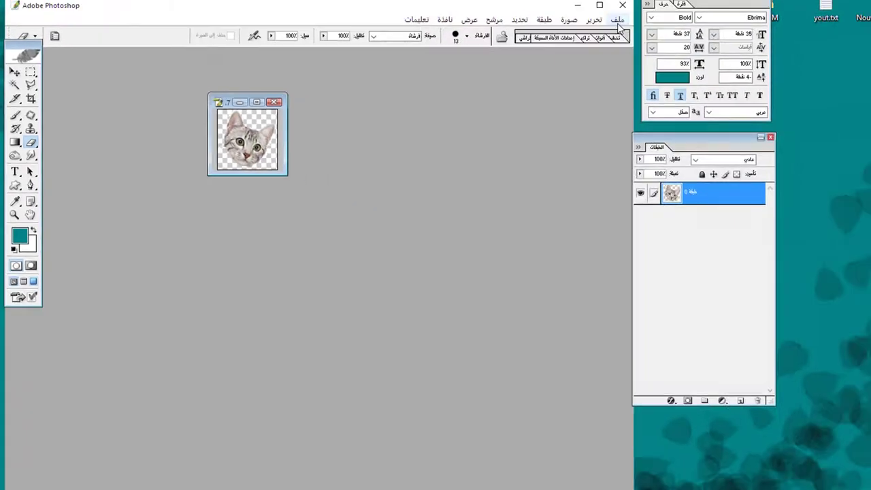
- Save the cat head to the desktop as 773-2-or-1452252598.png in PNG format and place the file beside folder 00
{"action": "left_click", "coordinate": [554, 28]}
{"action": "left_click", "coordinate": [528, 157]}
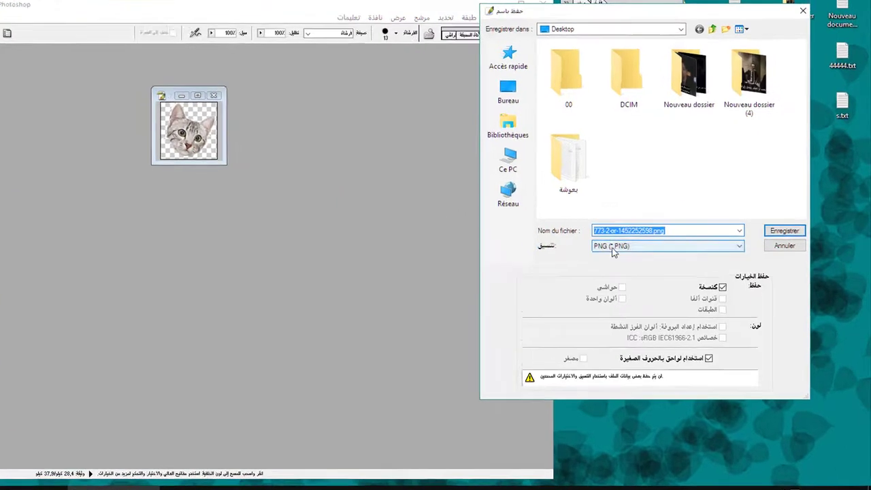
{"action": "left_click", "coordinate": [657, 242]}
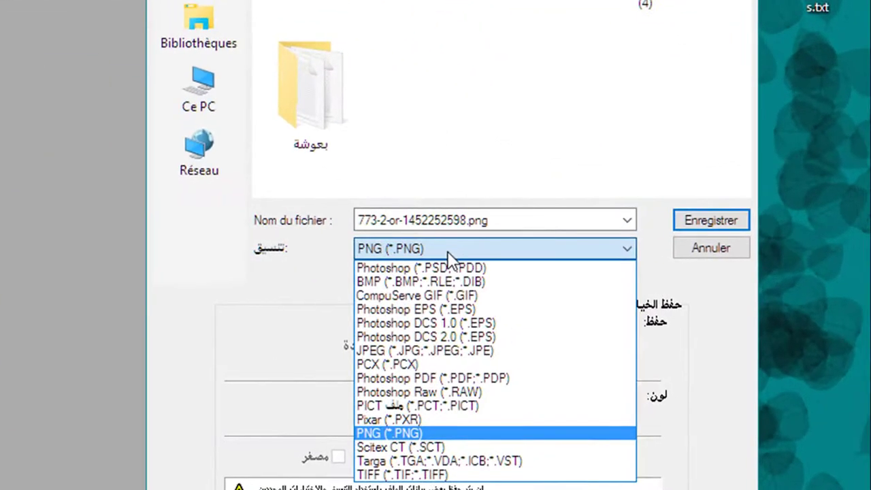
{"action": "left_click", "coordinate": [443, 433]}
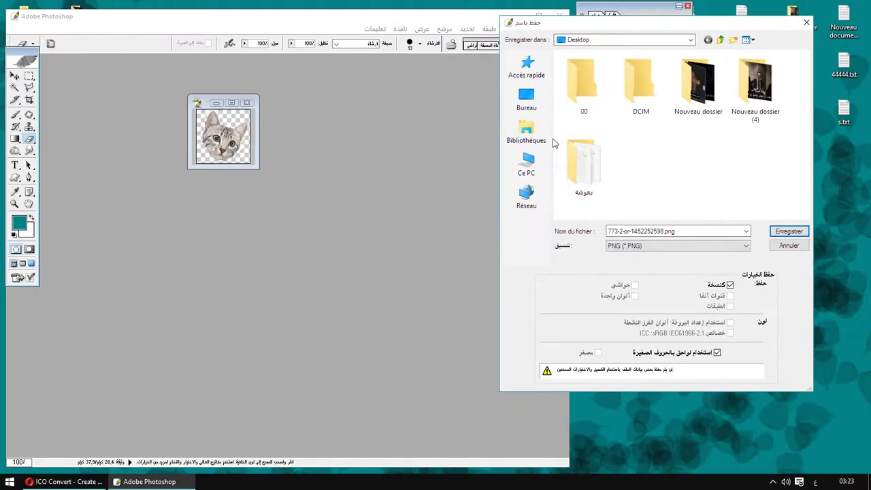
{"action": "left_click", "coordinate": [526, 99]}
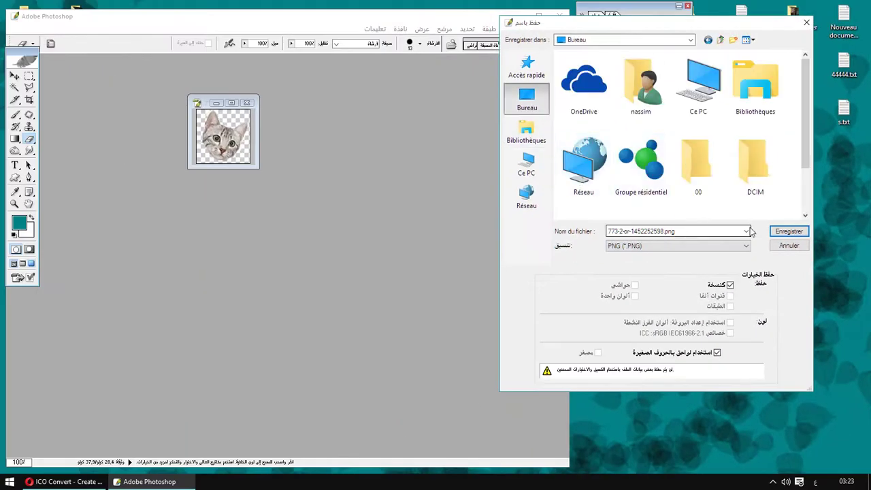
{"action": "left_click", "coordinate": [790, 231]}
{"action": "left_click", "coordinate": [276, 235]}
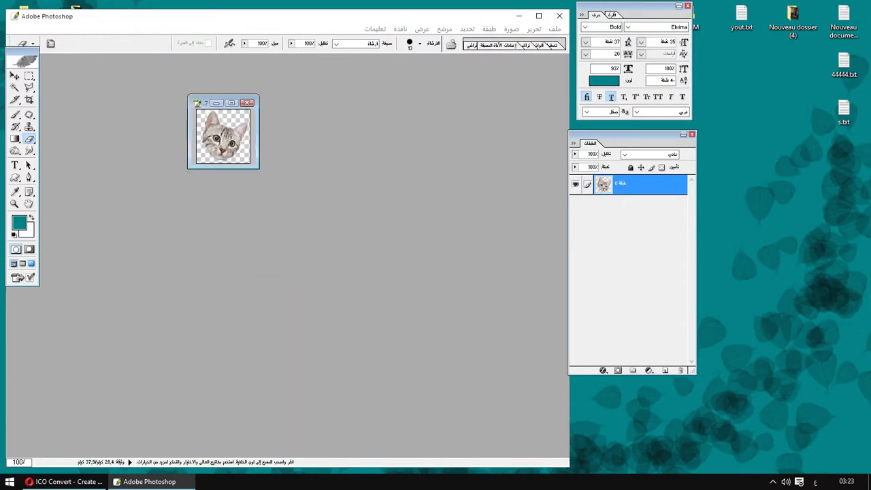
{"action": "key", "text": "super+d"}
{"action": "left_click_drag", "start_coordinate": [41, 265], "coordinate": [592, 185]}
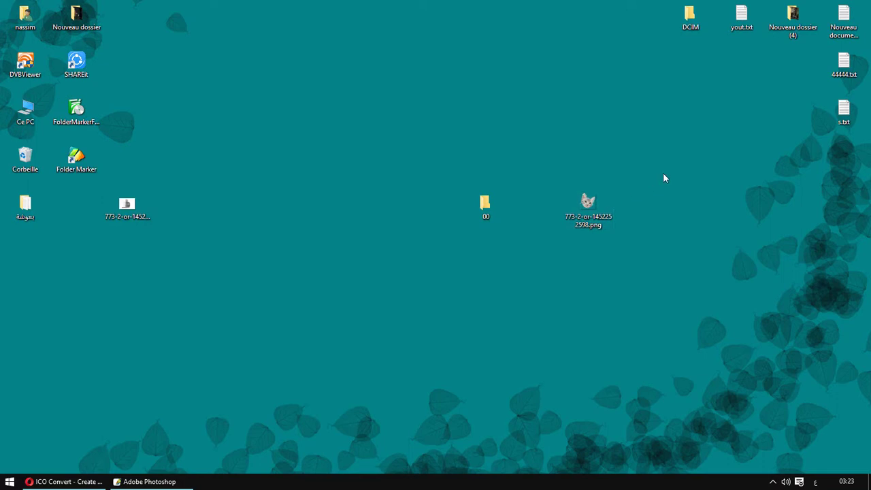
- Set the desktop file 773-2-or-1452252598.png as the picture shown on folder 00 in the folder's properties
{"action": "right_click", "coordinate": [485, 203]}
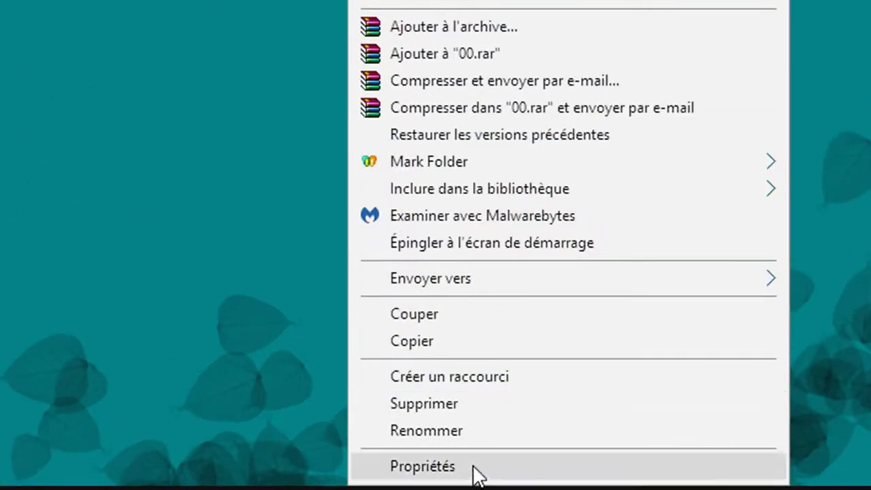
{"action": "left_click", "coordinate": [473, 466]}
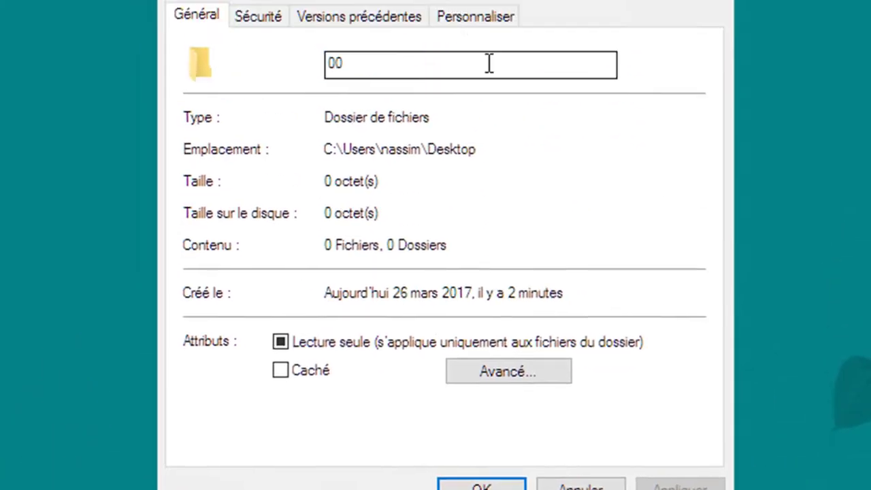
{"action": "left_click", "coordinate": [474, 19]}
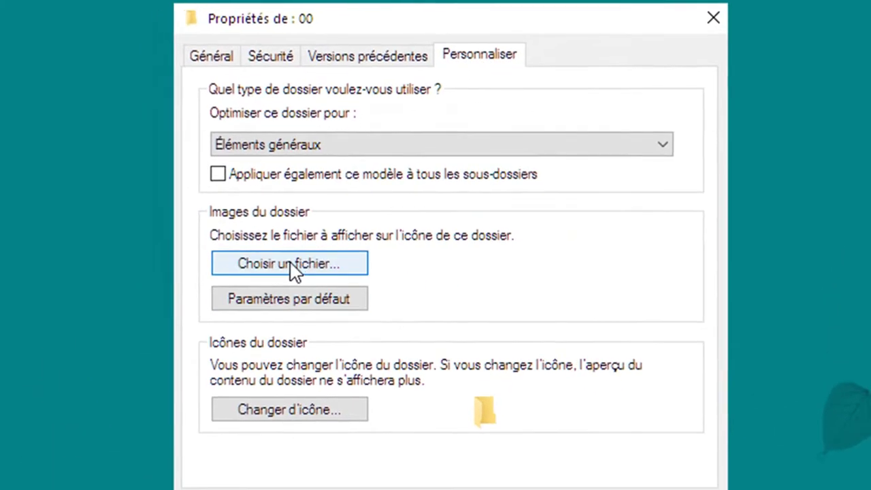
{"action": "left_click", "coordinate": [286, 268]}
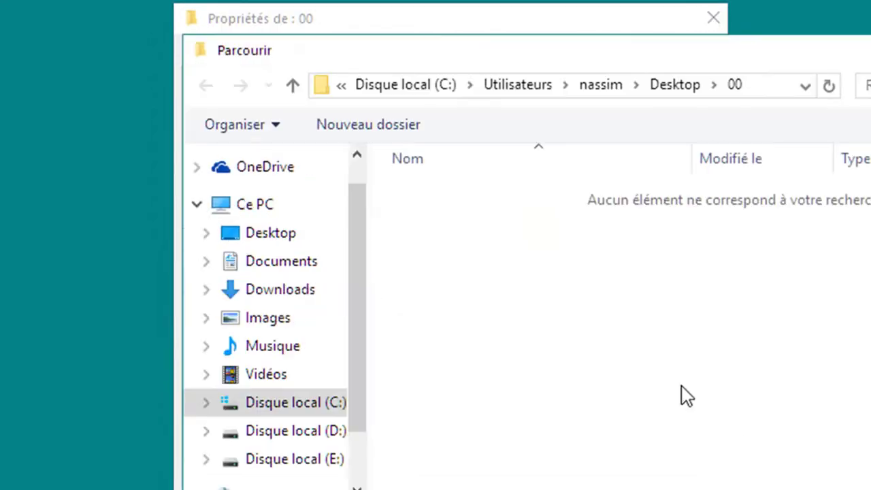
{"action": "left_click", "coordinate": [271, 233]}
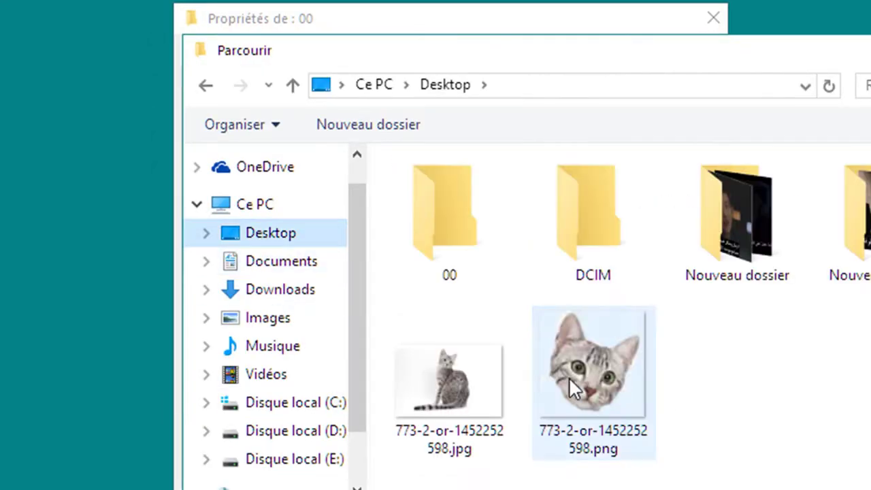
{"action": "left_click", "coordinate": [594, 360]}
{"action": "double_click", "coordinate": [591, 370]}
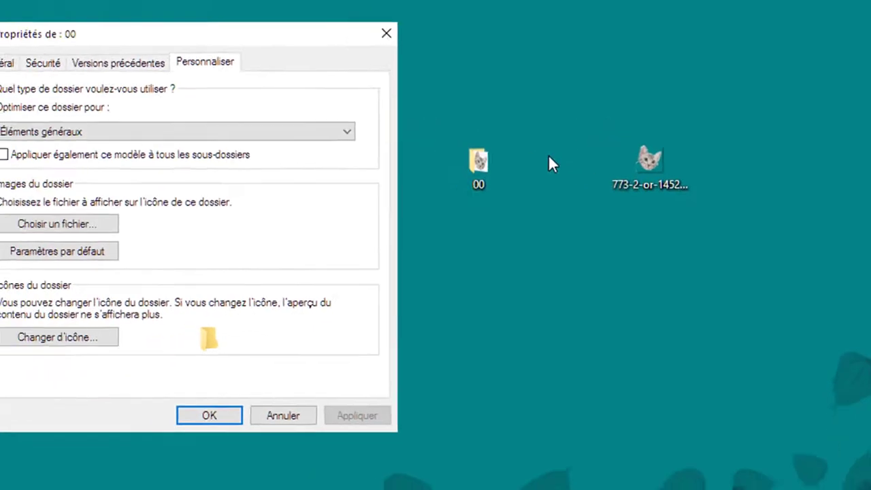
- Restore the default folder picture for folder 00 and apply the change
{"action": "left_click", "coordinate": [145, 251]}
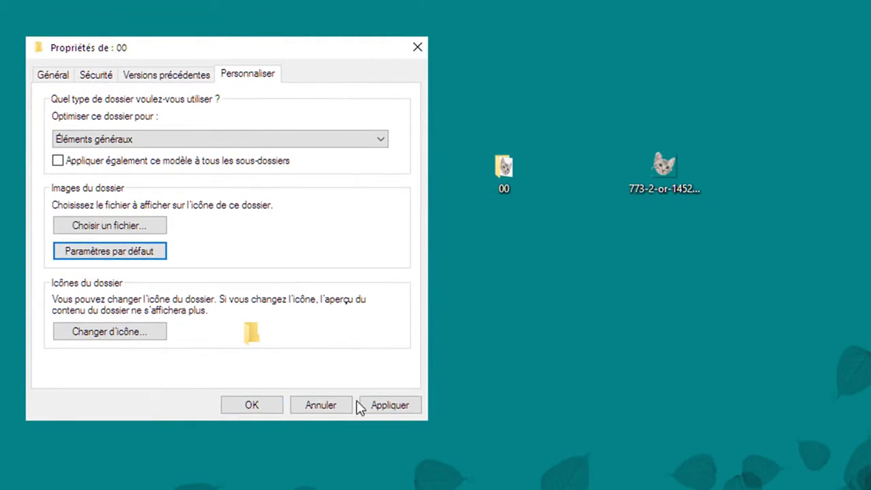
{"action": "left_click", "coordinate": [404, 408]}
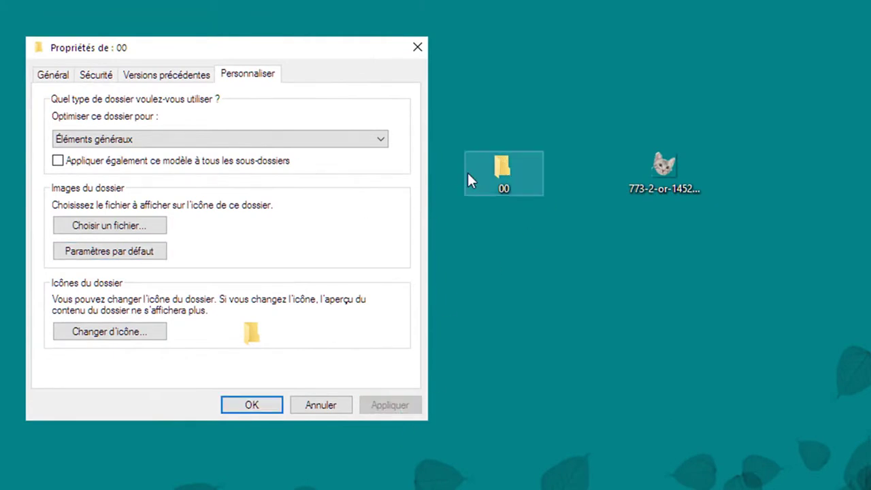
- Try to change folder 00's icon by browsing the desktop for an icon file, and cancel out of the folder properties
{"action": "left_click", "coordinate": [113, 337]}
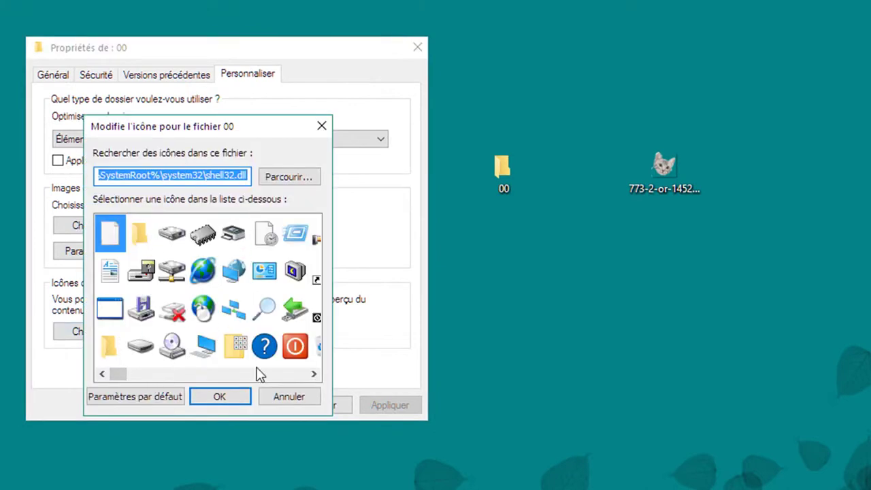
{"action": "mouse_move", "coordinate": [121, 377]}
{"action": "left_mouse_down"}
{"action": "mouse_move", "coordinate": [325, 378]}
{"action": "mouse_move", "coordinate": [117, 382]}
{"action": "left_mouse_up"}
{"action": "left_click_drag", "start_coordinate": [300, 127], "coordinate": [463, 129]}
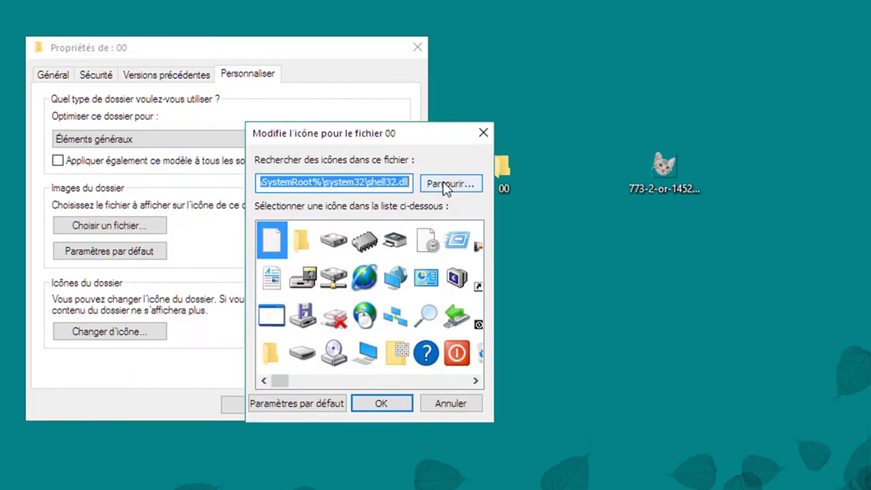
{"action": "left_click", "coordinate": [451, 179]}
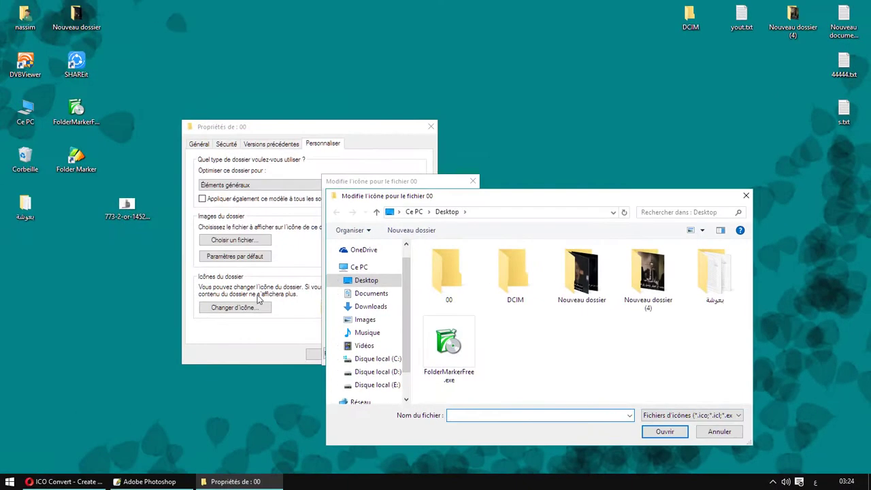
{"action": "left_click", "coordinate": [719, 432]}
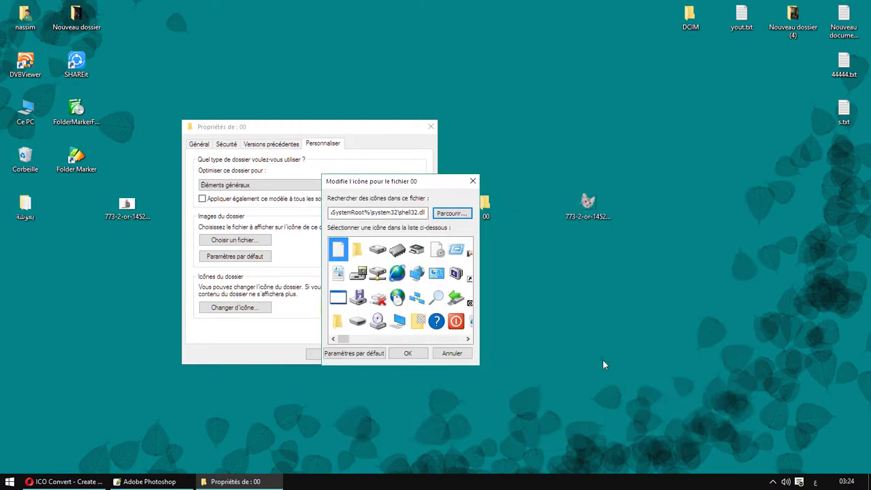
{"action": "left_click", "coordinate": [453, 354]}
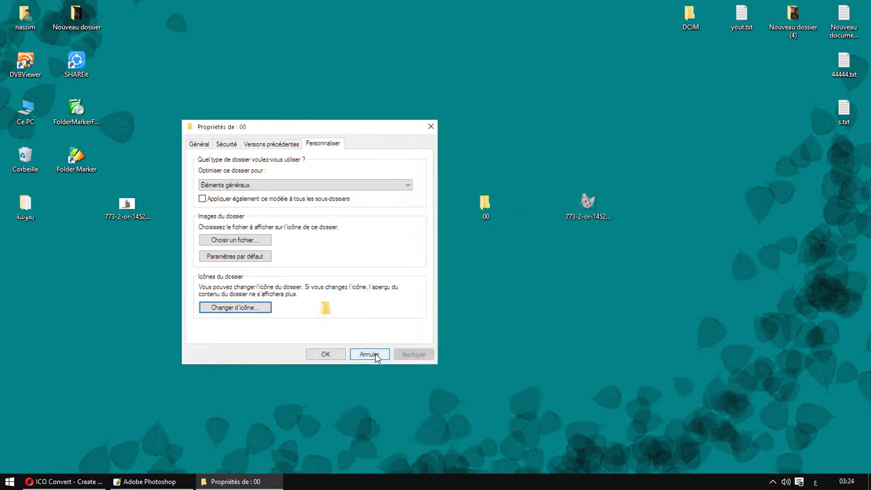
{"action": "left_click", "coordinate": [371, 355]}
- Switch to the Opera browser and display the image upload section of the ICO Convert page
{"action": "left_click", "coordinate": [68, 481]}
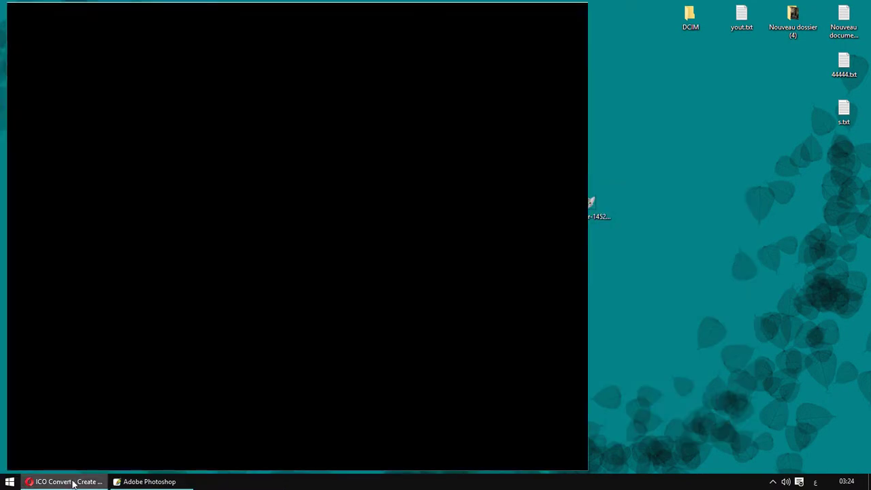
{"action": "scroll", "coordinate": [379, 179], "scroll_direction": "up", "scroll_amount": 4}
{"action": "scroll", "coordinate": [379, 179], "scroll_direction": "up", "scroll_amount": 10}
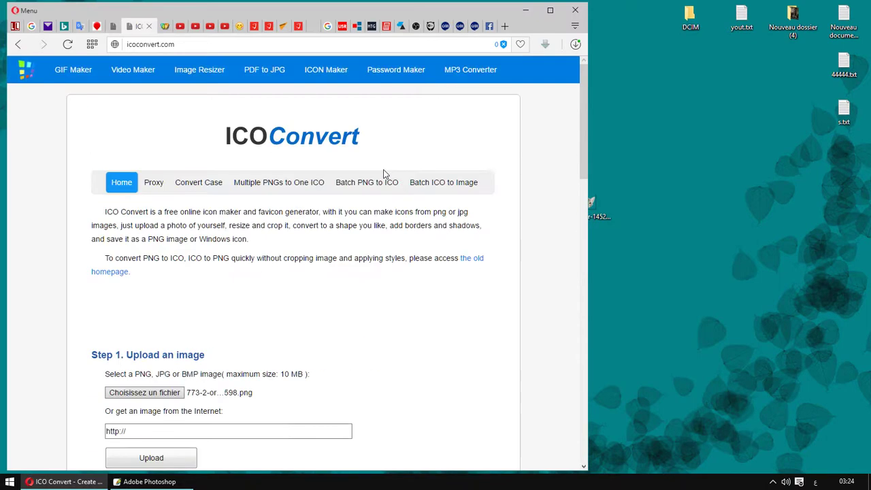
- Bring the cat-head PNG into view on the desktop and upload 773-2-or-1452252598.png to ICO Convert
{"action": "left_click_drag", "start_coordinate": [666, 219], "coordinate": [674, 216]}
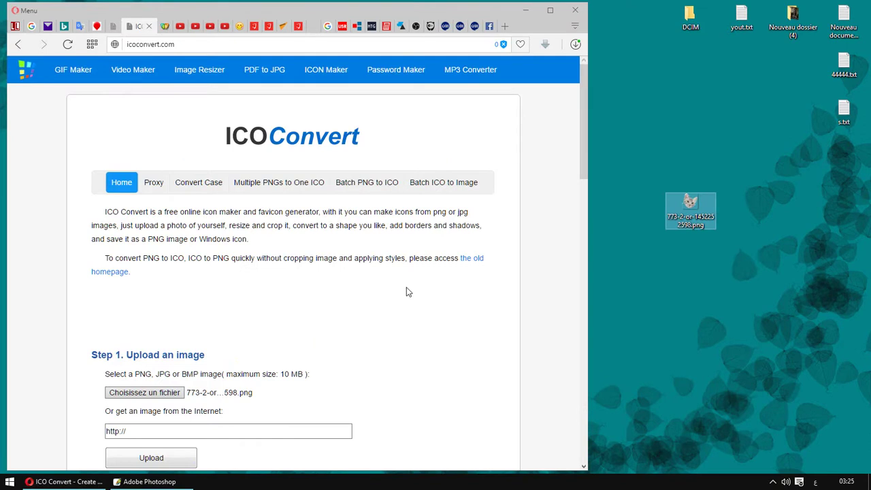
{"action": "scroll", "coordinate": [213, 286], "scroll_direction": "down", "scroll_amount": 2}
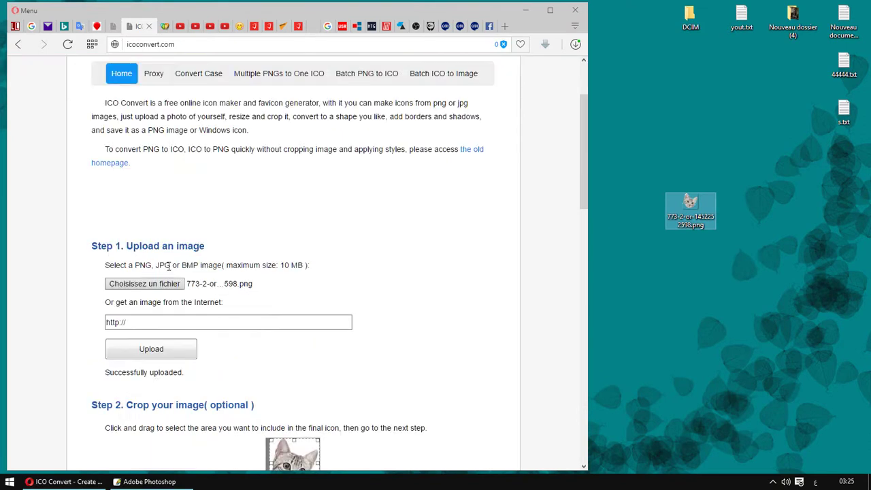
{"action": "scroll", "coordinate": [131, 254], "scroll_direction": "down", "scroll_amount": 10}
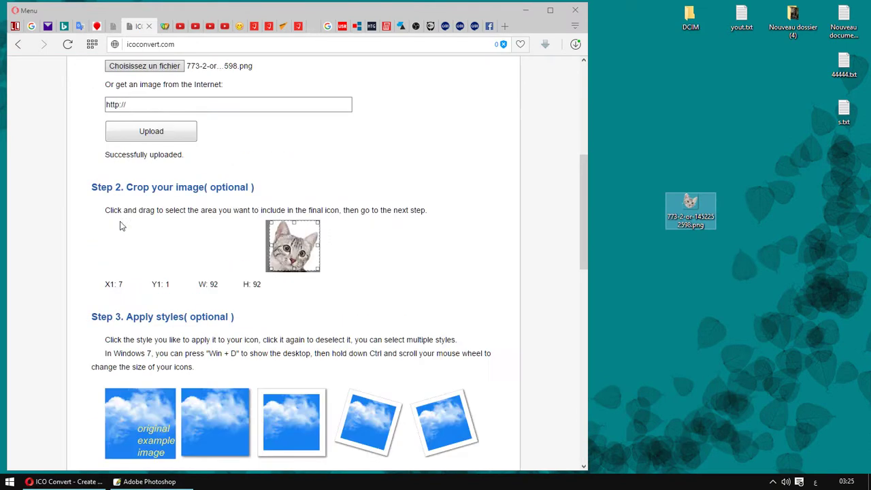
{"action": "scroll", "coordinate": [102, 245], "scroll_direction": "up", "scroll_amount": 5}
{"action": "scroll", "coordinate": [95, 266], "scroll_direction": "up", "scroll_amount": 5}
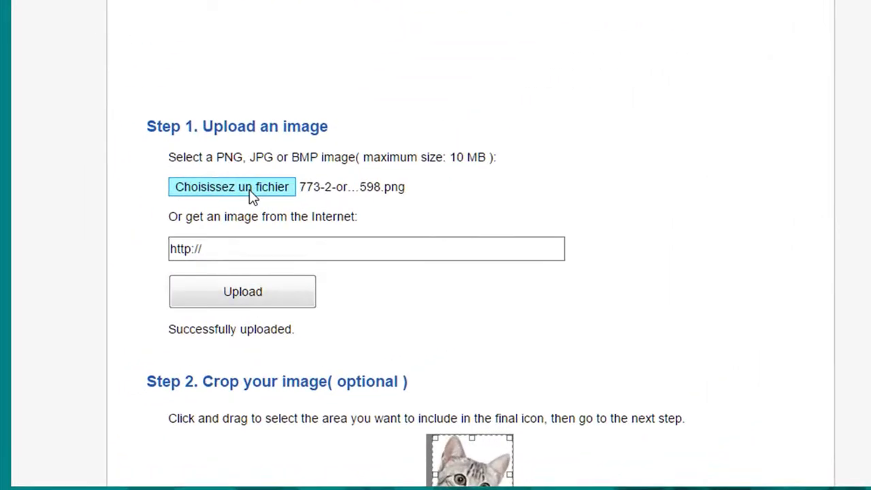
{"action": "left_click", "coordinate": [252, 196]}
{"action": "left_click", "coordinate": [265, 258]}
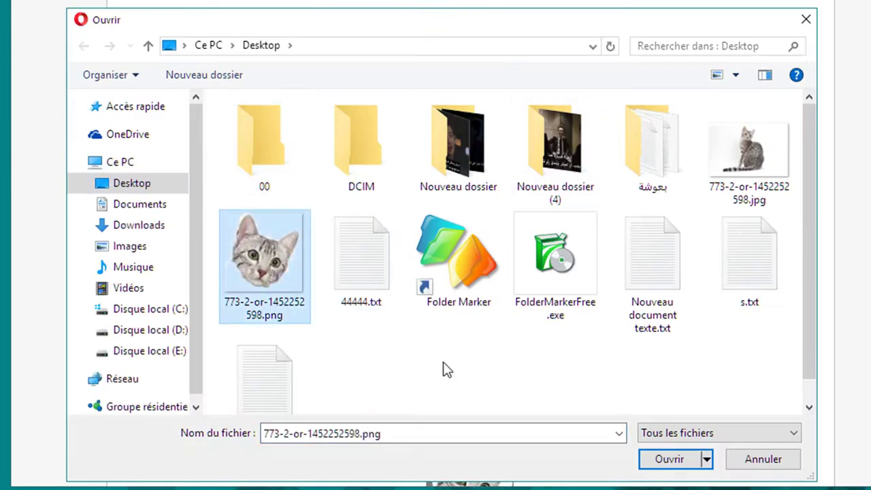
{"action": "left_click", "coordinate": [657, 461]}
{"action": "scroll", "coordinate": [359, 300], "scroll_direction": "down", "scroll_amount": 3}
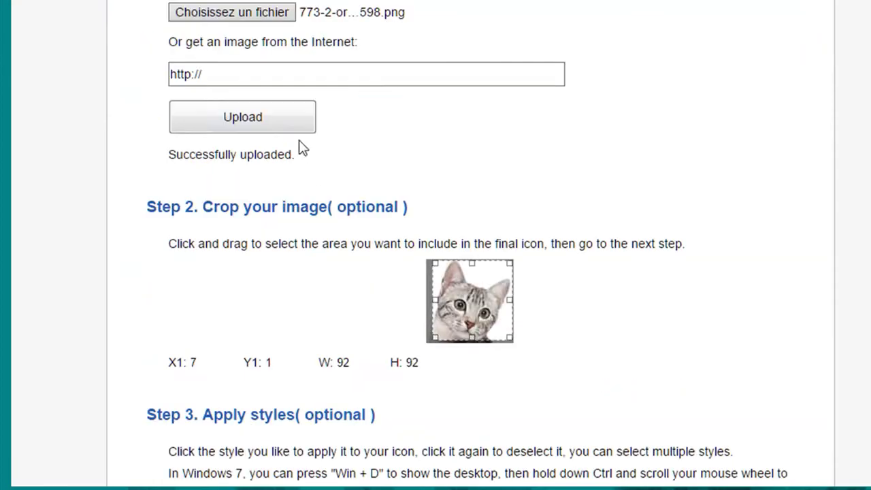
{"action": "left_click", "coordinate": [230, 117]}
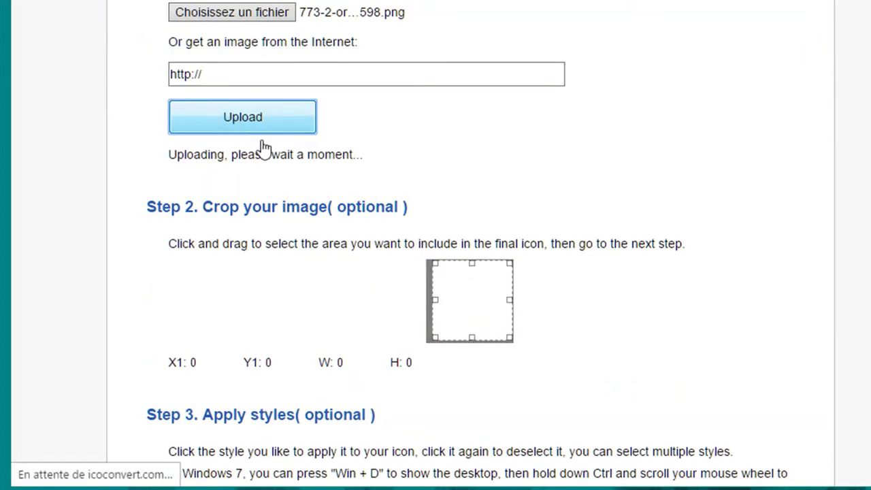
- Crop the uploaded picture around the whole cat head, about 98 x 98 starting at X 0, Y 0
{"action": "scroll", "coordinate": [363, 149], "scroll_direction": "down", "scroll_amount": 3}
{"action": "left_click_drag", "start_coordinate": [430, 89], "coordinate": [525, 185]}
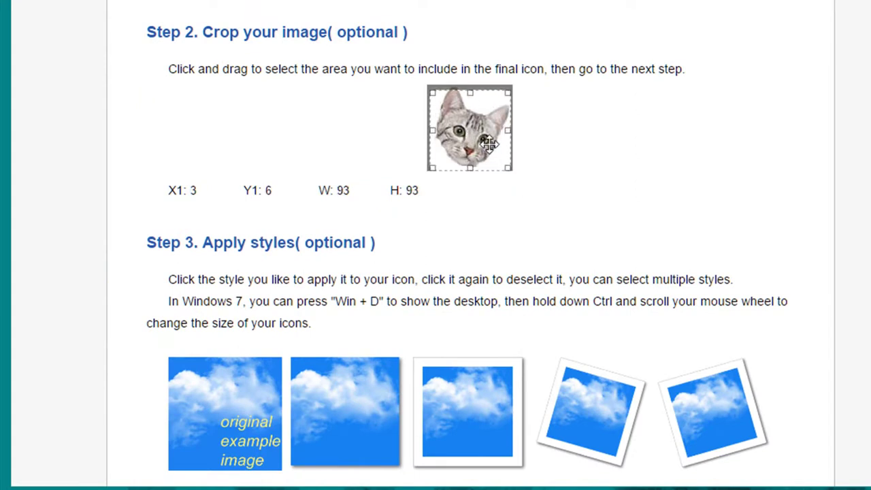
{"action": "left_click_drag", "start_coordinate": [488, 146], "coordinate": [484, 140]}
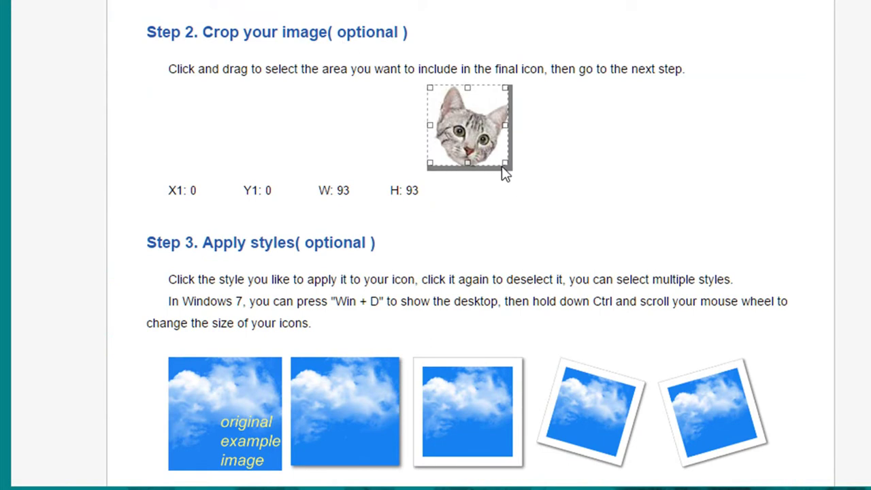
{"action": "left_click_drag", "start_coordinate": [507, 164], "coordinate": [508, 172]}
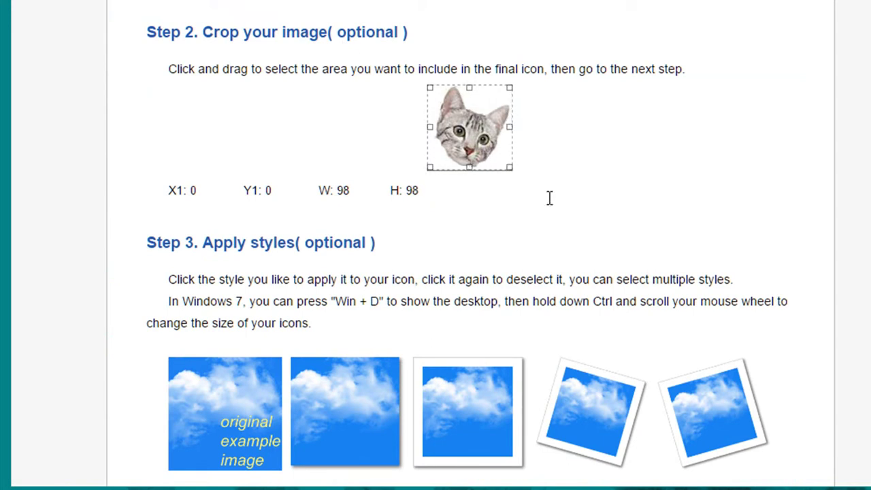
- Convert the cropped picture without extra styles to the Windows ICO format and download the icon
{"action": "scroll", "coordinate": [548, 197], "scroll_direction": "down", "scroll_amount": 4}
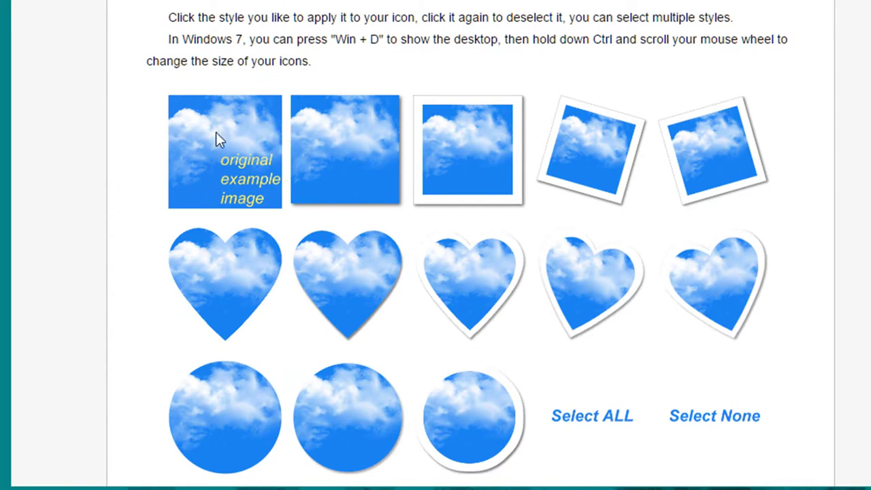
{"action": "scroll", "coordinate": [58, 92], "scroll_direction": "down", "scroll_amount": 7}
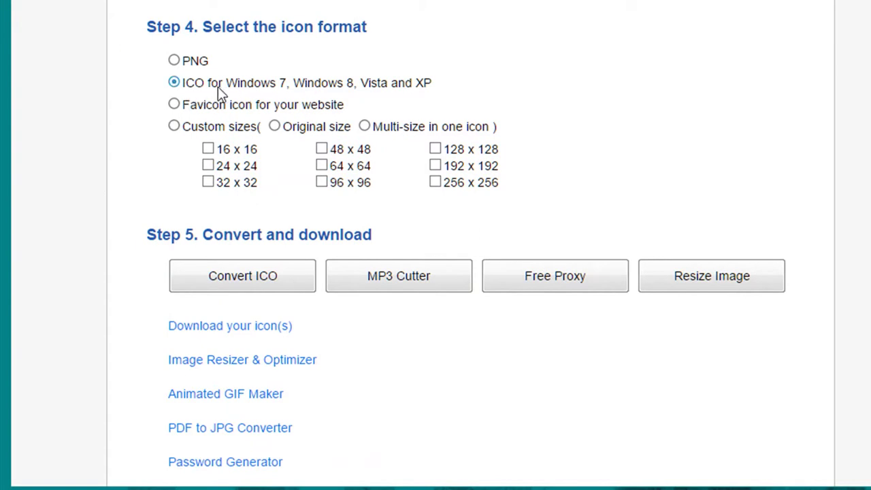
{"action": "scroll", "coordinate": [116, 207], "scroll_direction": "down", "scroll_amount": 3}
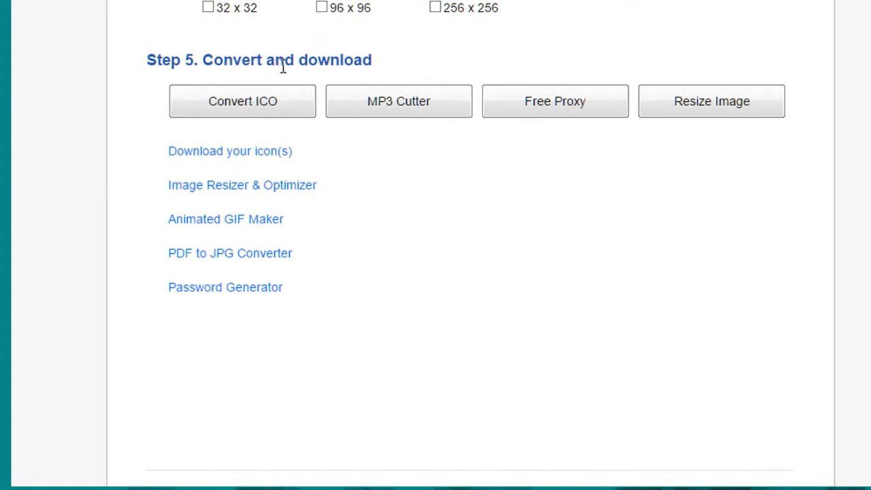
{"action": "left_click", "coordinate": [216, 103]}
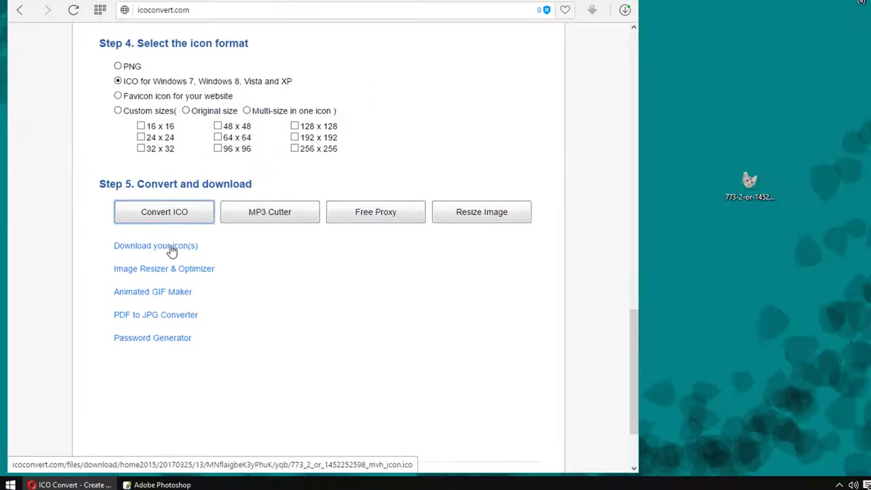
{"action": "left_click", "coordinate": [267, 152]}
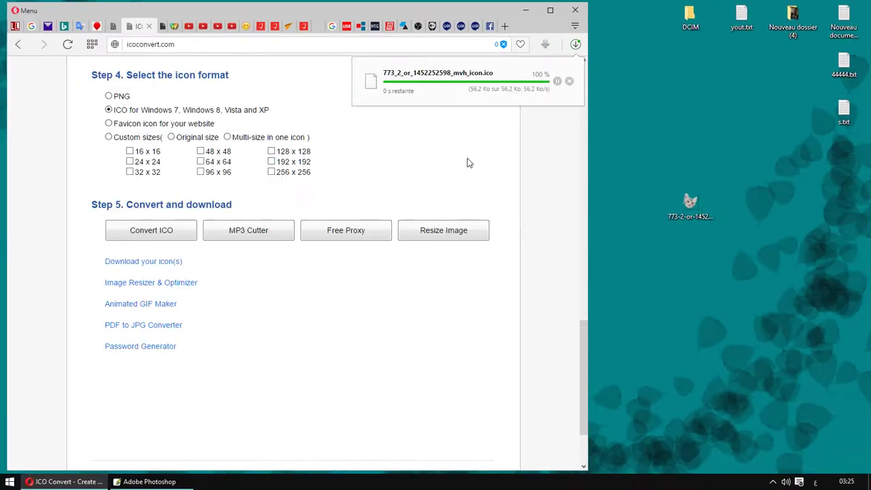
- Return to the desktop, rename the downloaded icon file as 222.ico and place it near folder 00
{"action": "left_click", "coordinate": [64, 482]}
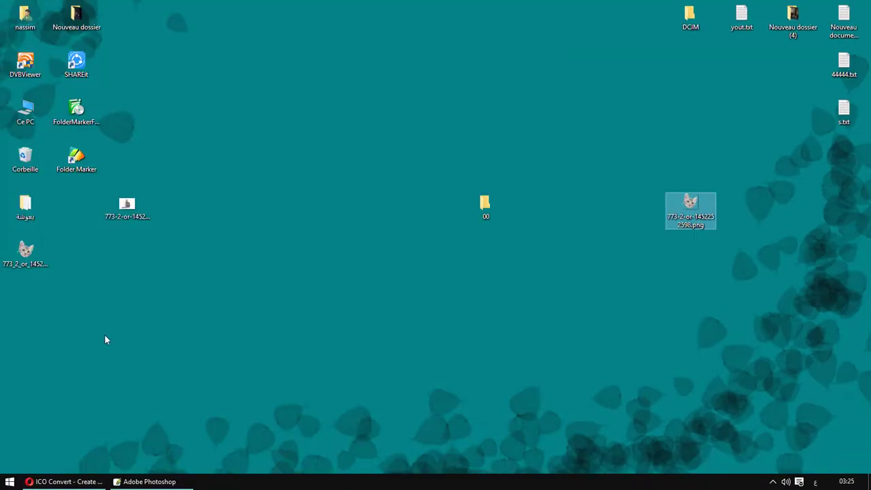
{"action": "left_click_drag", "start_coordinate": [25, 255], "coordinate": [694, 255]}
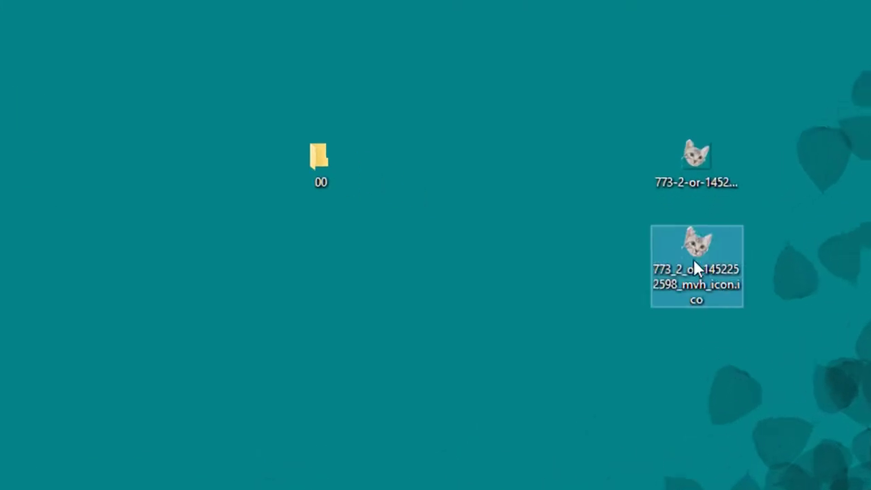
{"action": "left_click", "coordinate": [713, 280]}
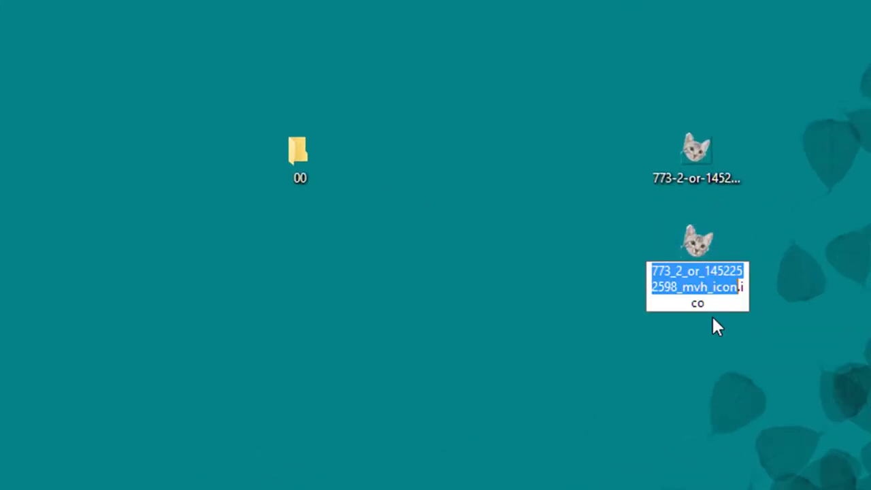
{"action": "type", "text": "222"}
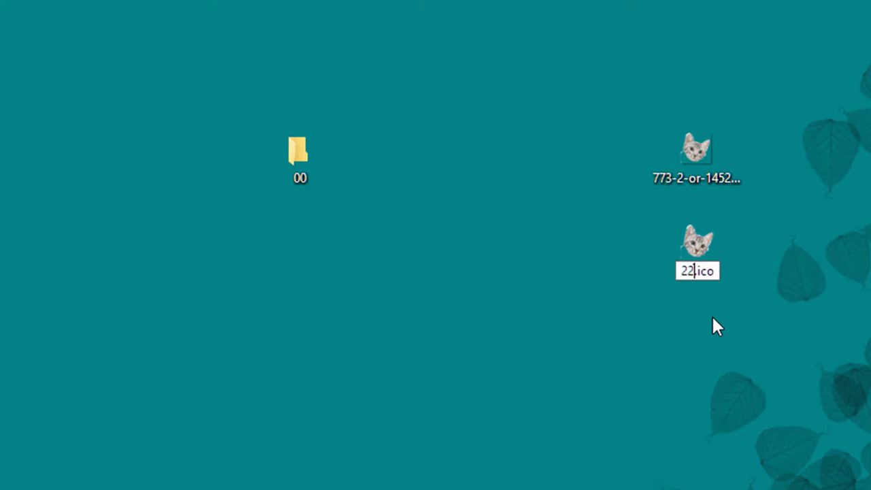
{"action": "key", "text": "Return"}
{"action": "left_click_drag", "start_coordinate": [690, 240], "coordinate": [417, 48]}
{"action": "left_click_drag", "start_coordinate": [444, 89], "coordinate": [475, 77]}
- Set the desktop file 222.ico as the custom icon of folder 00 in the folder's properties and apply it
{"action": "left_click", "coordinate": [300, 153]}
{"action": "right_click", "coordinate": [300, 153]}
{"action": "left_click", "coordinate": [413, 476]}
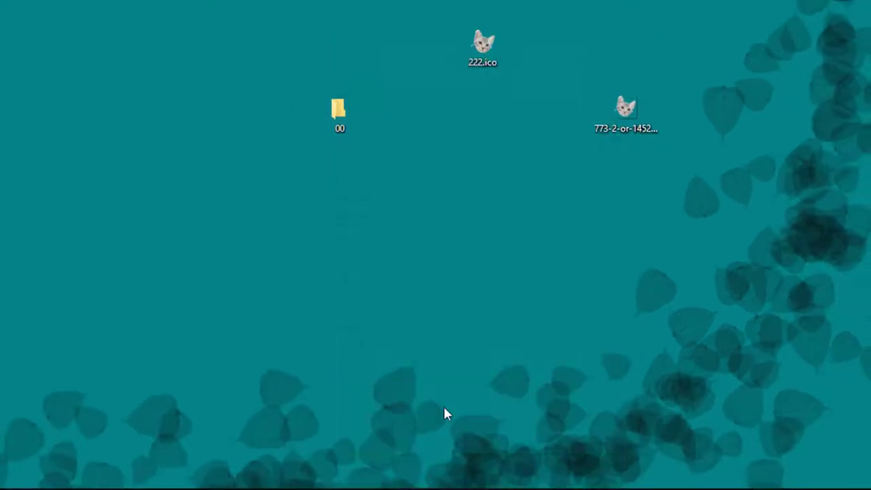
{"action": "left_click", "coordinate": [549, 146]}
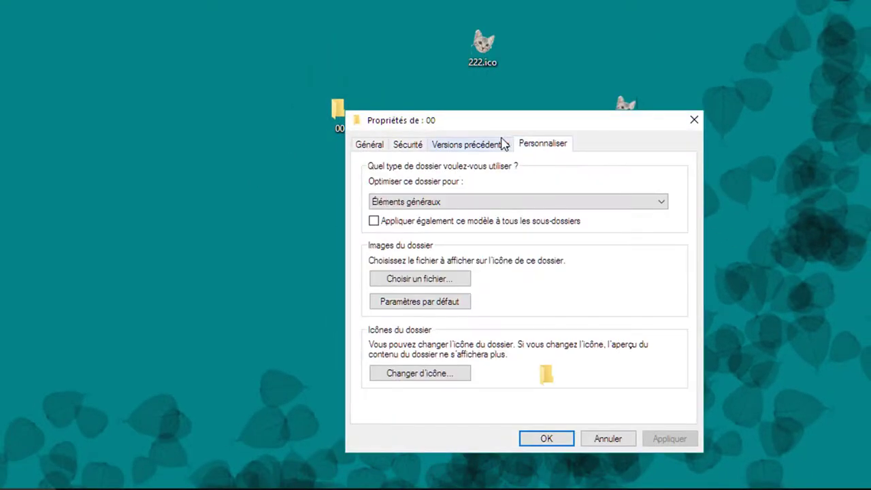
{"action": "left_click", "coordinate": [441, 380]}
{"action": "left_click", "coordinate": [556, 238]}
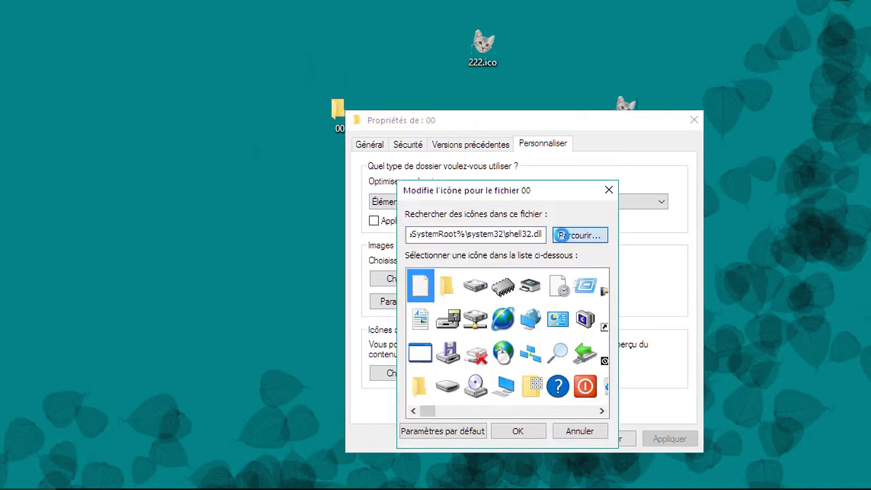
{"action": "left_click", "coordinate": [448, 314]}
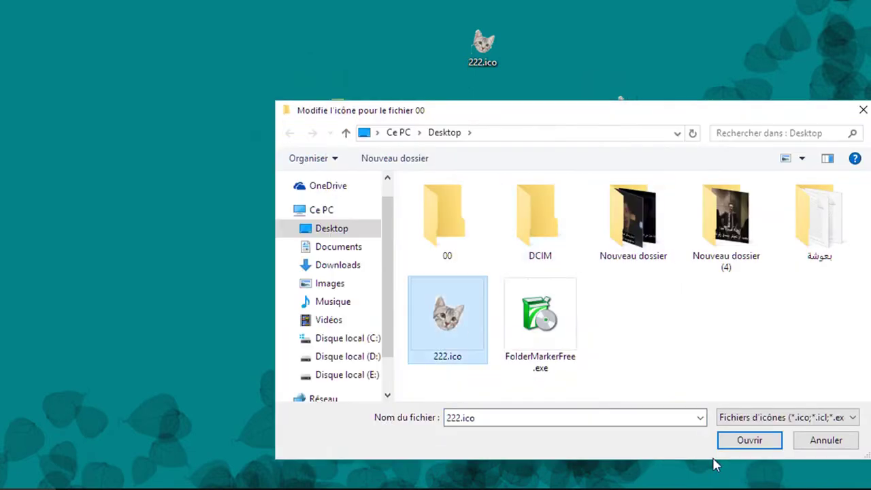
{"action": "left_click", "coordinate": [748, 443]}
{"action": "left_click", "coordinate": [535, 431]}
{"action": "left_click", "coordinate": [662, 439]}
{"action": "left_click", "coordinate": [547, 439]}
{"action": "left_click_drag", "start_coordinate": [338, 112], "coordinate": [255, 4]}
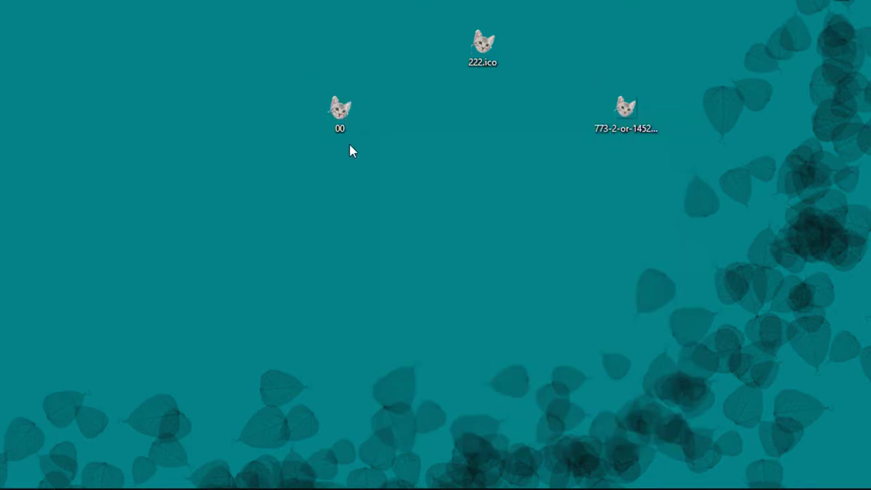
{"action": "left_click_drag", "start_coordinate": [300, 26], "coordinate": [304, 31]}
{"action": "left_click", "coordinate": [315, 108]}
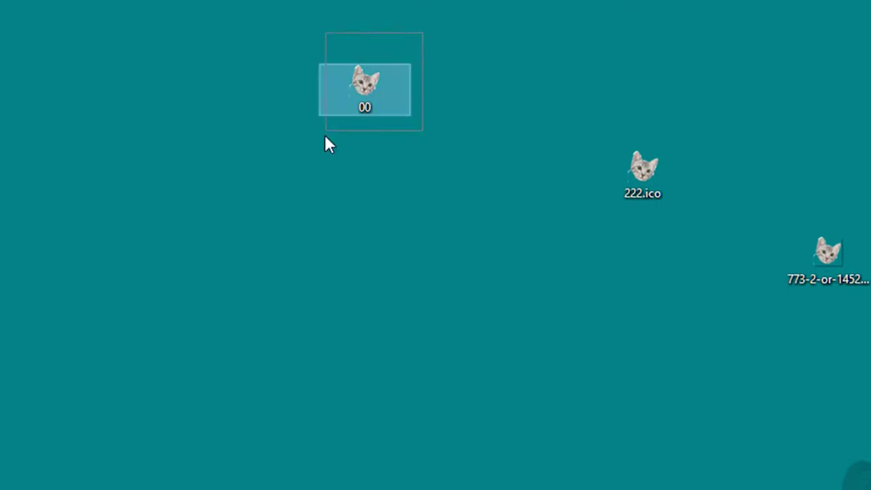
{"action": "left_click_drag", "start_coordinate": [642, 170], "coordinate": [448, 97]}
{"action": "left_click_drag", "start_coordinate": [857, 264], "coordinate": [381, 183]}
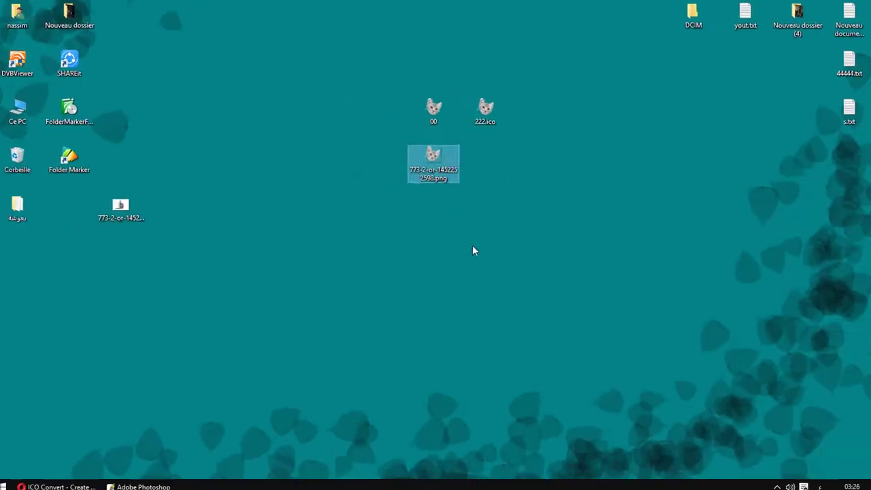
{"action": "left_click_drag", "start_coordinate": [122, 208], "coordinate": [501, 168]}
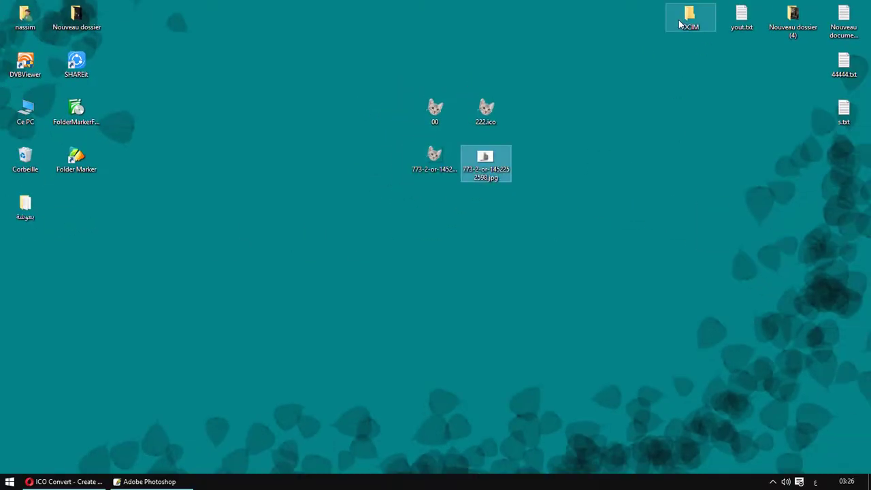
{"action": "left_click_drag", "start_coordinate": [599, 83], "coordinate": [408, 198]}
{"action": "left_click_drag", "start_coordinate": [435, 115], "coordinate": [33, 175]}
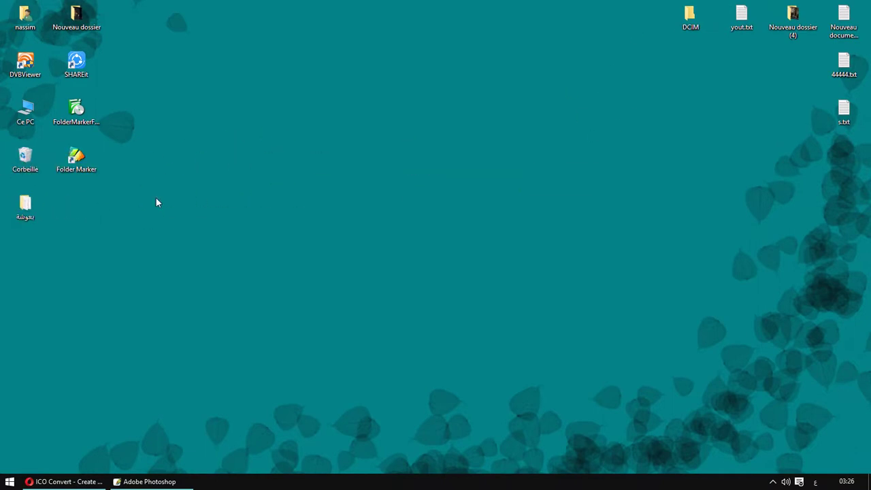
- Create a new folder on the desktop and duplicate it until there is a column of six folders
{"action": "right_click", "coordinate": [450, 169]}
{"action": "mouse_move", "coordinate": [509, 307]}
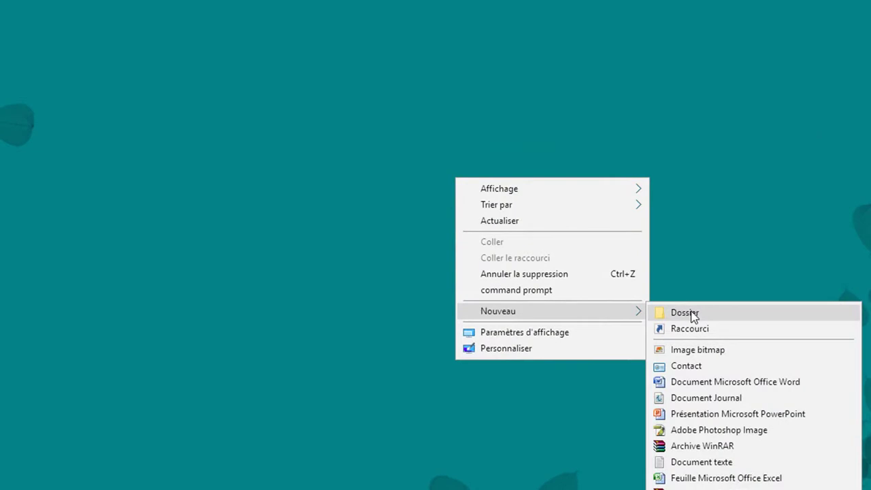
{"action": "left_click", "coordinate": [685, 313]}
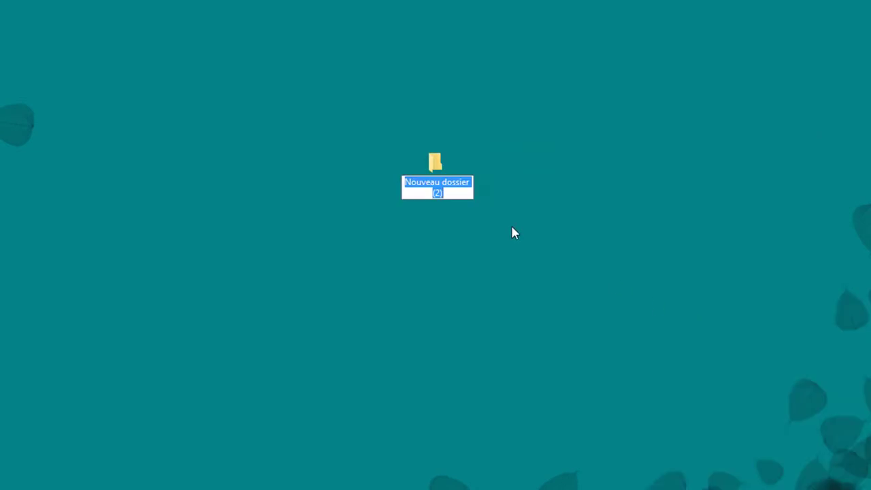
{"action": "left_click_drag", "start_coordinate": [435, 168], "coordinate": [437, 320]}
{"action": "left_click_drag", "start_coordinate": [527, 149], "coordinate": [399, 388]}
{"action": "left_click_drag", "start_coordinate": [436, 195], "coordinate": [422, 71]}
{"action": "left_click", "coordinate": [511, 62]}
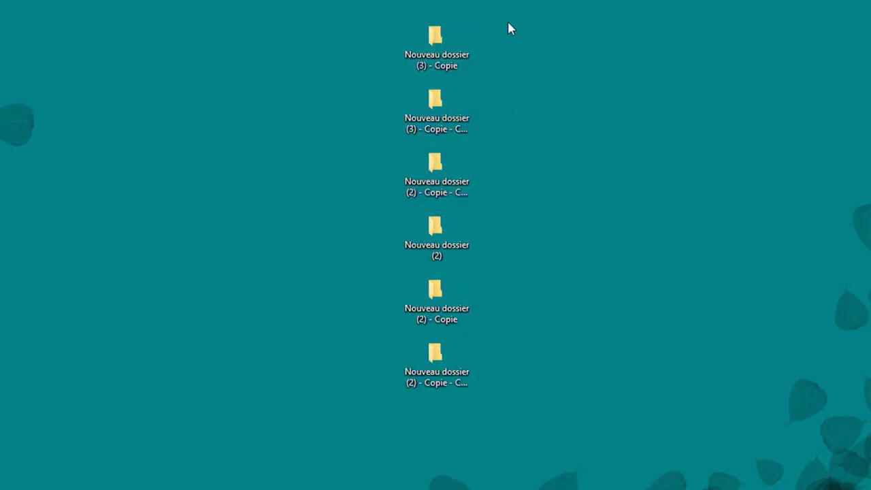
- Shift the six folders one column over and batch rename them with the base name 1
{"action": "left_click_drag", "start_coordinate": [507, 19], "coordinate": [401, 389]}
{"action": "left_click_drag", "start_coordinate": [436, 194], "coordinate": [504, 195]}
{"action": "key", "text": "F2"}
{"action": "type", "text": "1"}
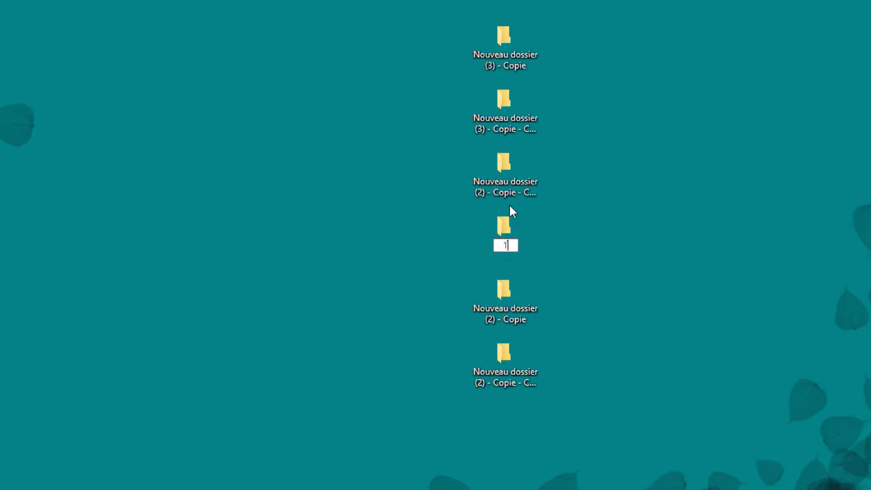
{"action": "key", "text": "Return"}
{"action": "left_click", "coordinate": [628, 197]}
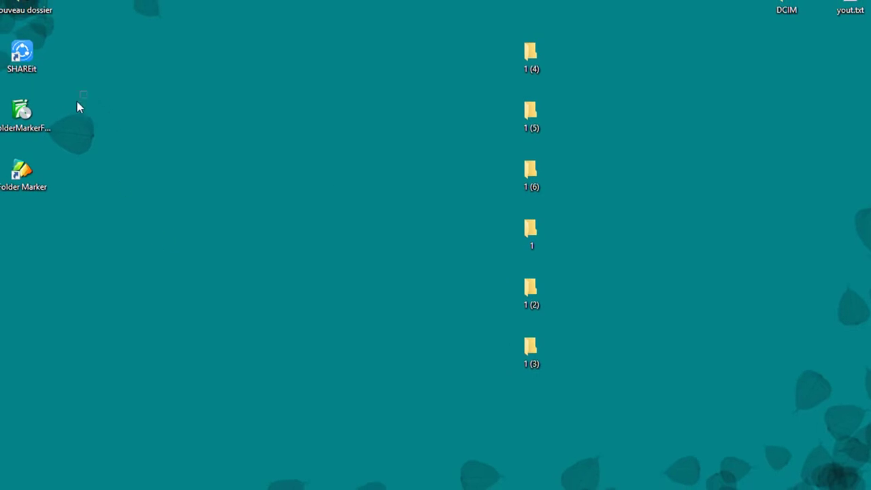
- Move the Folder Marker shortcut and its installer beside the six folders and launch the FolderMarkerFree.exe installer
{"action": "mouse_move", "coordinate": [77, 101]}
{"action": "left_mouse_down"}
{"action": "mouse_move", "coordinate": [10, 175]}
{"action": "mouse_move", "coordinate": [416, 225]}
{"action": "mouse_move", "coordinate": [393, 175]}
{"action": "left_mouse_up"}
{"action": "left_click", "coordinate": [399, 270]}
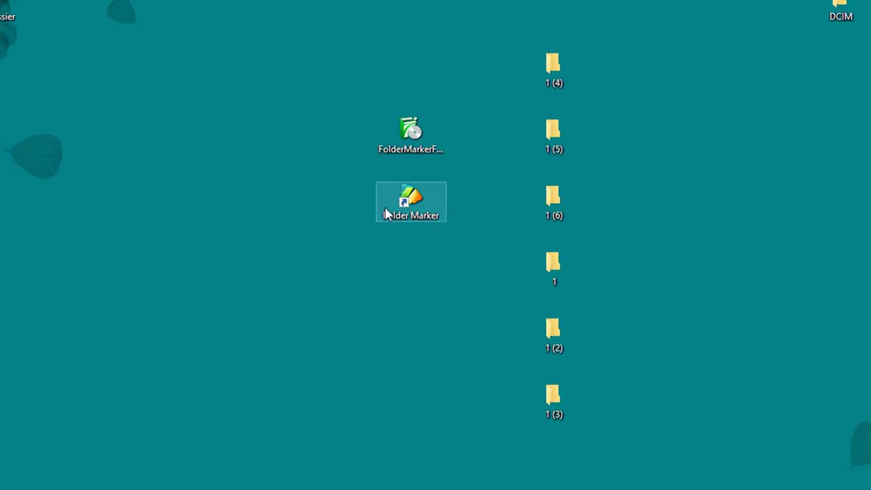
{"action": "double_click", "coordinate": [407, 145]}
{"action": "left_click", "coordinate": [545, 333]}
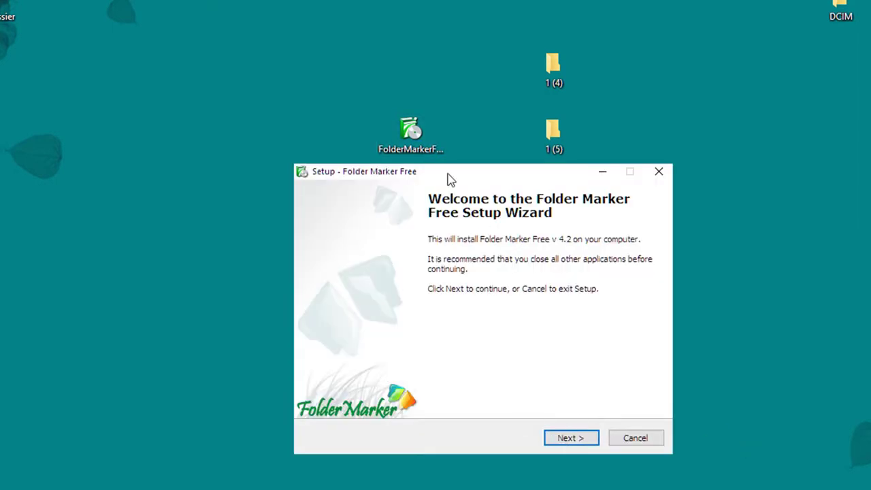
- Cancel the Folder Marker Free setup, then open the installed Folder Marker from its desktop shortcut and place its window beside the folders
{"action": "left_click", "coordinate": [634, 439]}
{"action": "left_click", "coordinate": [572, 383]}
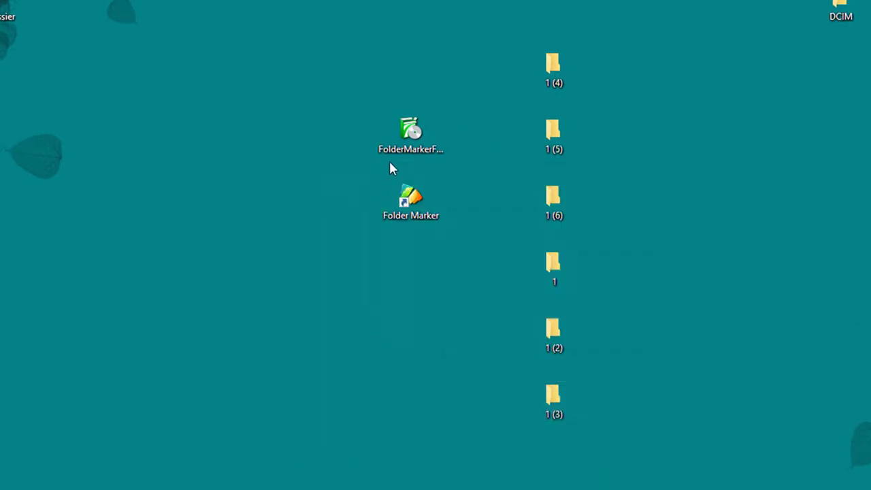
{"action": "double_click", "coordinate": [402, 203]}
{"action": "left_click_drag", "start_coordinate": [484, 165], "coordinate": [377, 123]}
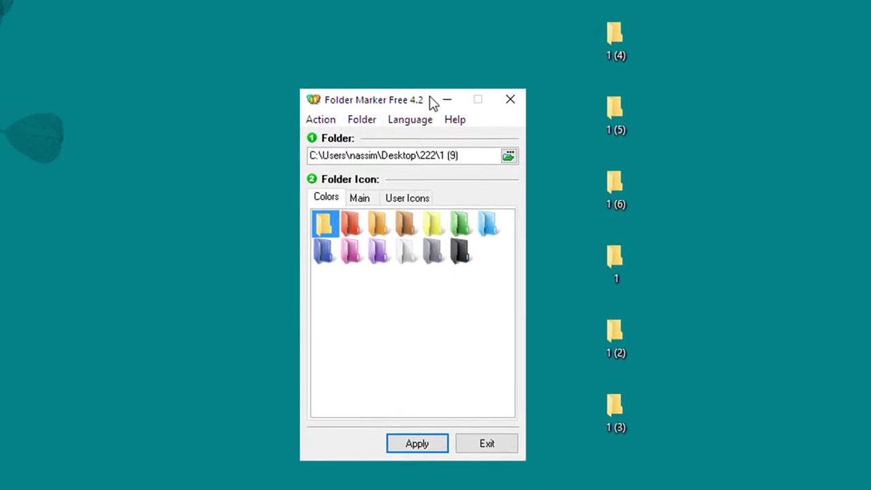
- Set desktop folder 1 (4) as the target folder and apply the green colour icon to it
{"action": "left_click", "coordinate": [569, 150]}
{"action": "mouse_move", "coordinate": [616, 35]}
{"action": "left_mouse_down"}
{"action": "mouse_move", "coordinate": [629, 52]}
{"action": "mouse_move", "coordinate": [515, 139]}
{"action": "mouse_move", "coordinate": [478, 152]}
{"action": "left_mouse_up"}
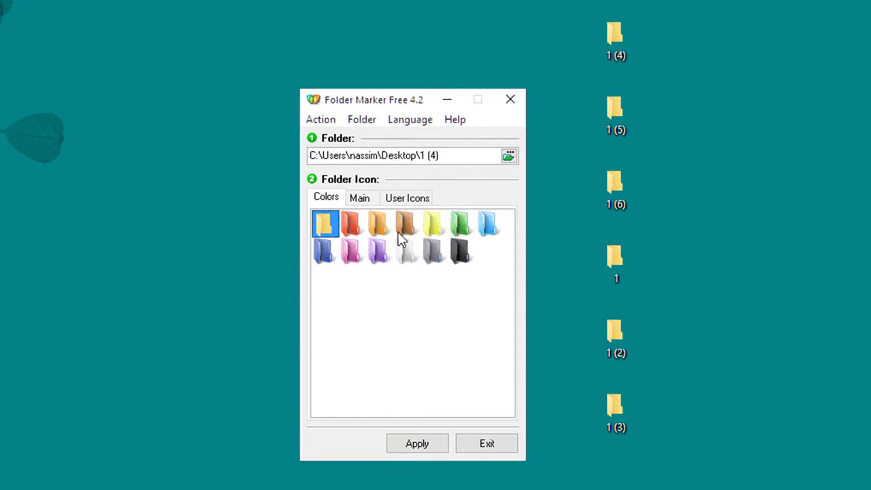
{"action": "left_click", "coordinate": [467, 235]}
{"action": "left_click", "coordinate": [437, 448]}
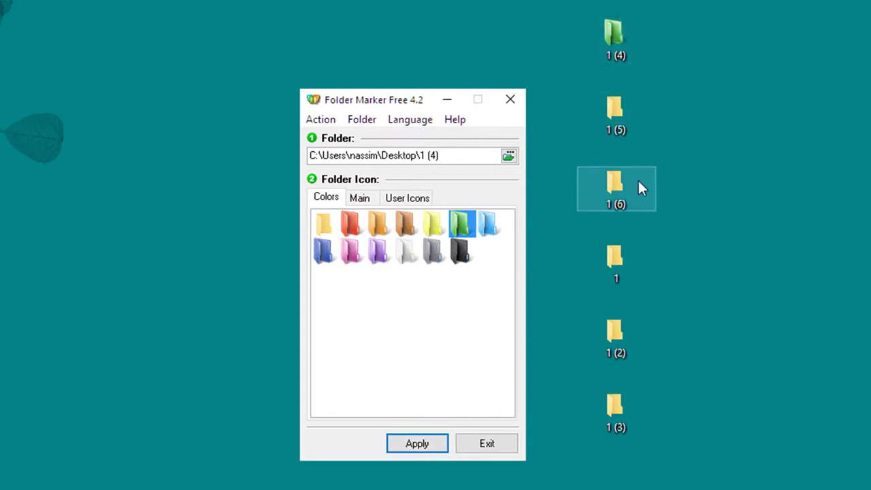
- Load desktop folder 1 (6) as the target and apply the light blue colour icon to it
{"action": "left_click_drag", "start_coordinate": [613, 186], "coordinate": [458, 193]}
{"action": "left_click_drag", "start_coordinate": [465, 158], "coordinate": [465, 157]}
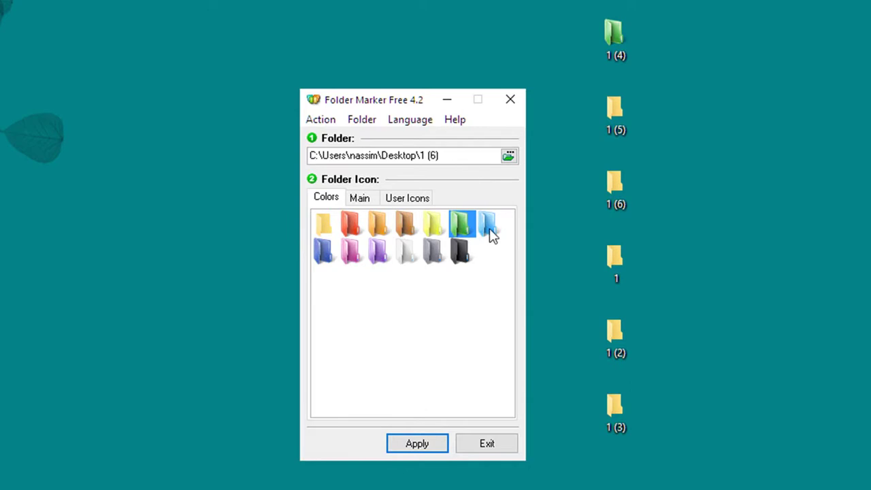
{"action": "left_click", "coordinate": [490, 228]}
{"action": "left_click", "coordinate": [417, 443]}
- Apply the pink colour icon to folder 1 (2) and also to folder 1 (3)
{"action": "left_click_drag", "start_coordinate": [617, 337], "coordinate": [488, 167]}
{"action": "left_click", "coordinate": [352, 252]}
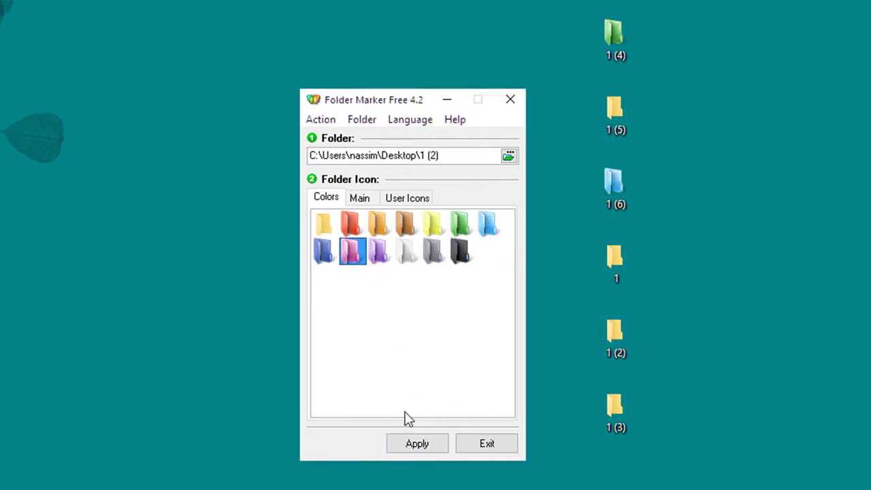
{"action": "left_click", "coordinate": [417, 444]}
{"action": "left_click_drag", "start_coordinate": [629, 423], "coordinate": [469, 160]}
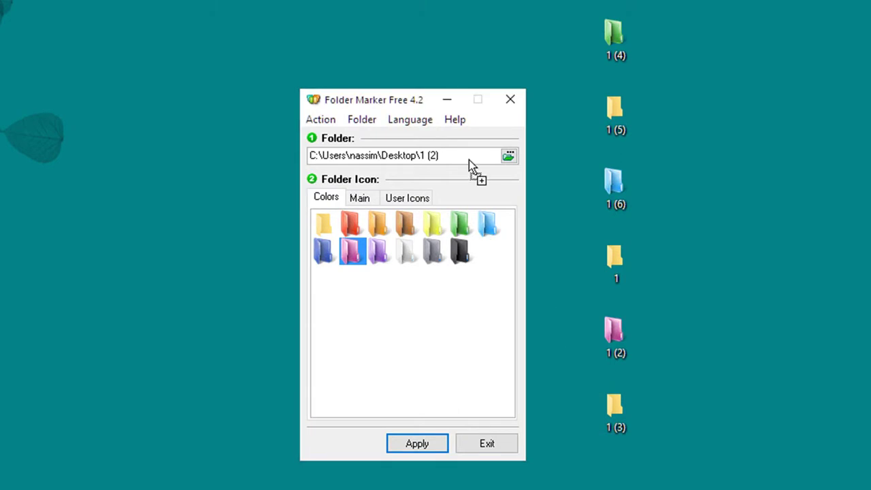
{"action": "left_click", "coordinate": [419, 442]}
- Switch Folder Marker to multiple-folder mode and add all six desktop folders to the folder list
{"action": "mouse_move", "coordinate": [683, 3]}
{"action": "left_mouse_down"}
{"action": "mouse_move", "coordinate": [660, 38]}
{"action": "mouse_move", "coordinate": [616, 451]}
{"action": "left_mouse_up"}
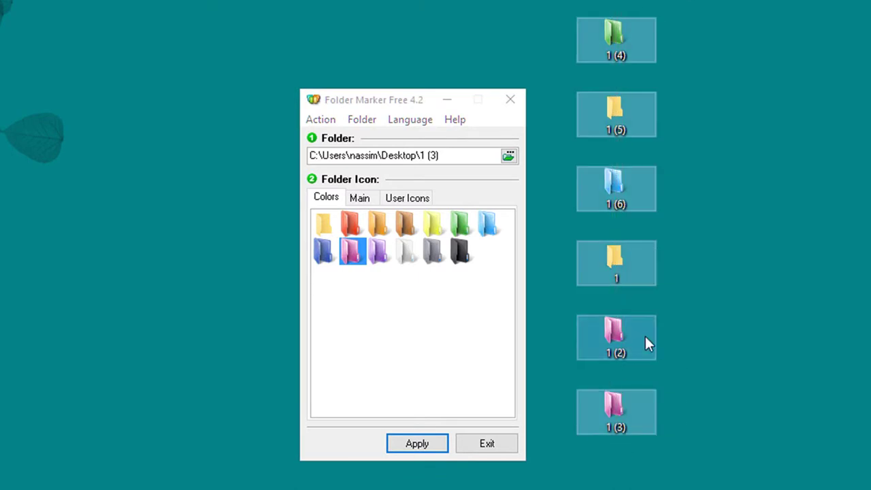
{"action": "left_click", "coordinate": [364, 123]}
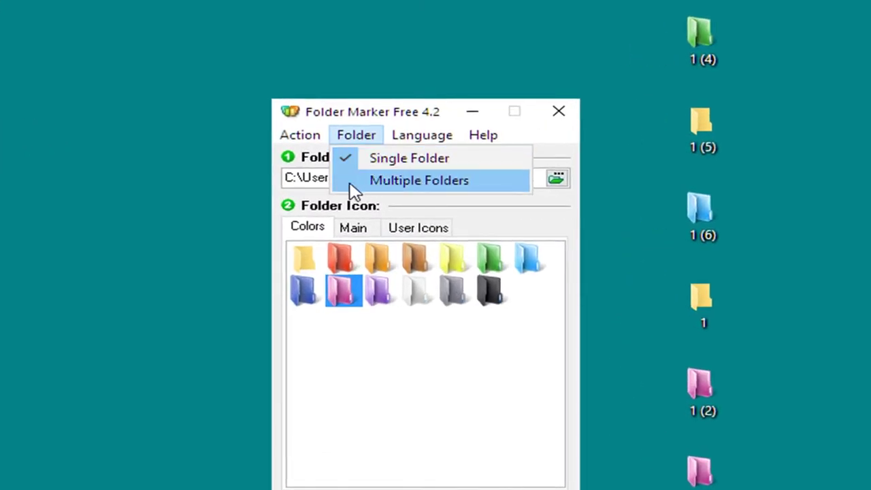
{"action": "left_click", "coordinate": [363, 181]}
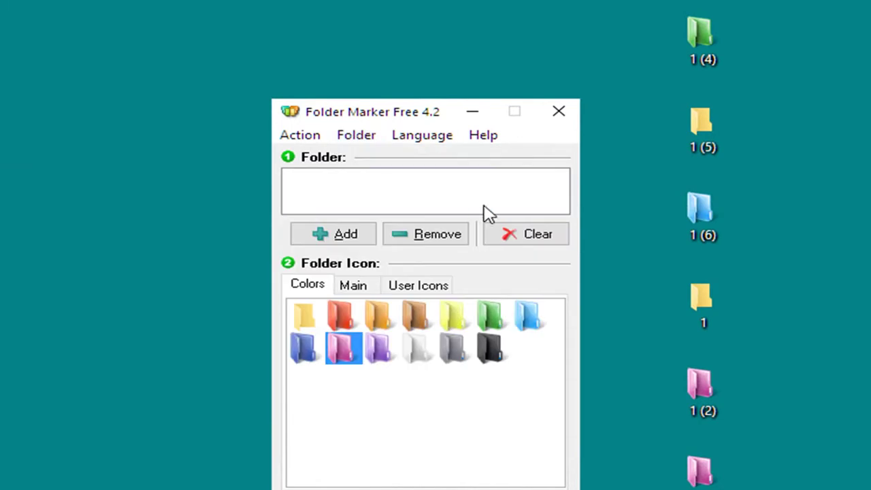
{"action": "left_click_drag", "start_coordinate": [826, 29], "coordinate": [689, 416]}
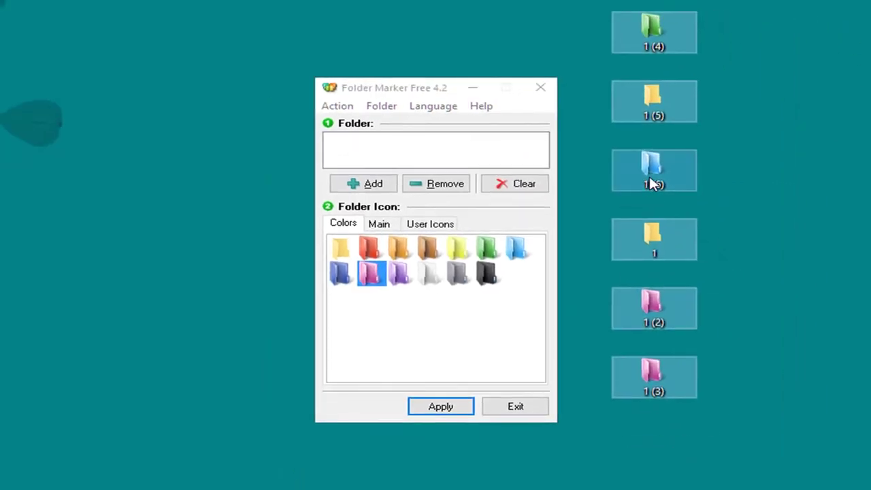
{"action": "left_click_drag", "start_coordinate": [751, 4], "coordinate": [656, 395]}
{"action": "left_click_drag", "start_coordinate": [648, 85], "coordinate": [481, 159]}
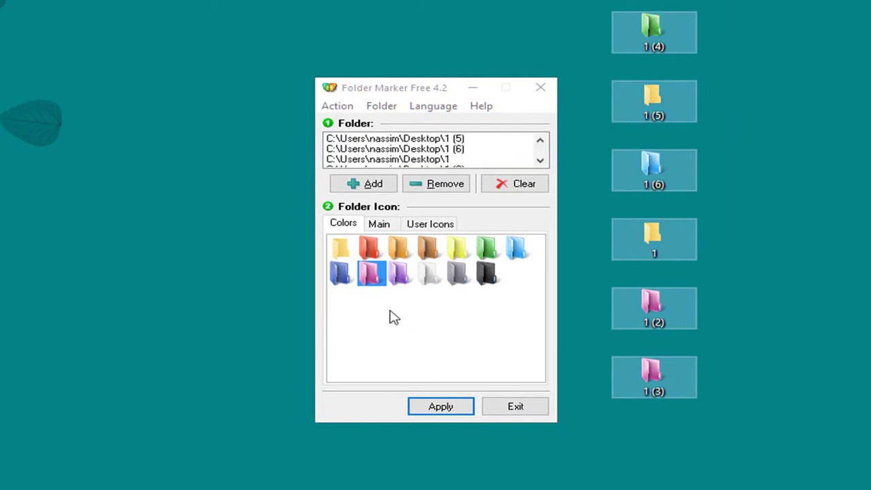
- Apply the black colour icon to all listed folders and close Folder Marker
{"action": "left_click", "coordinate": [484, 275]}
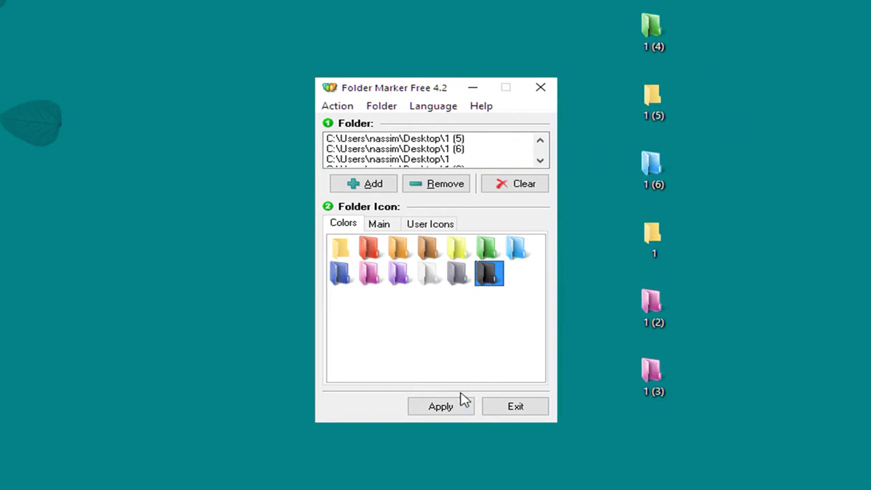
{"action": "left_click", "coordinate": [443, 407]}
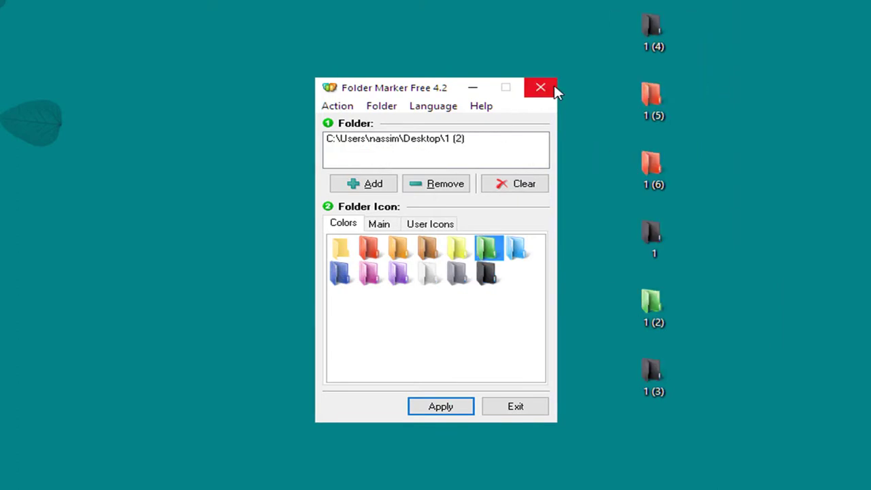
{"action": "left_click", "coordinate": [555, 91]}
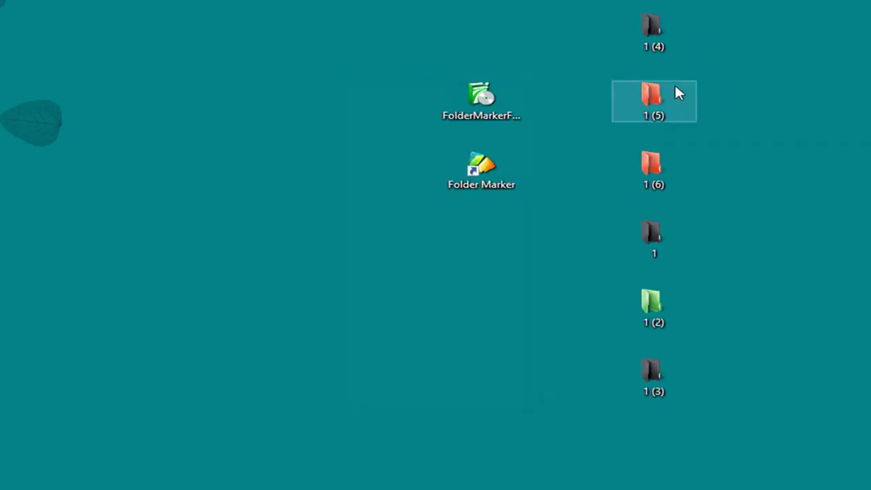
- Rearrange the six folders into two columns by moving 1 (4), 1 (2) and 1 (3) beside the other three
{"action": "left_click_drag", "start_coordinate": [676, 34], "coordinate": [712, 107]}
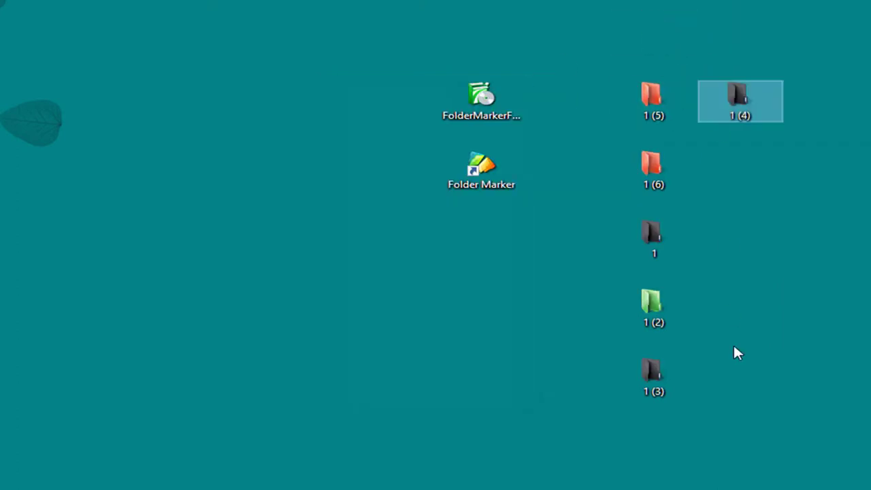
{"action": "left_click", "coordinate": [654, 323]}
{"action": "left_click_drag", "start_coordinate": [702, 273], "coordinate": [749, 170]}
{"action": "left_click_drag", "start_coordinate": [656, 383], "coordinate": [742, 235]}
{"action": "left_click", "coordinate": [761, 381]}
- Create a new folder on the desktop and move the six coloured folders into it
{"action": "right_click", "coordinate": [454, 331]}
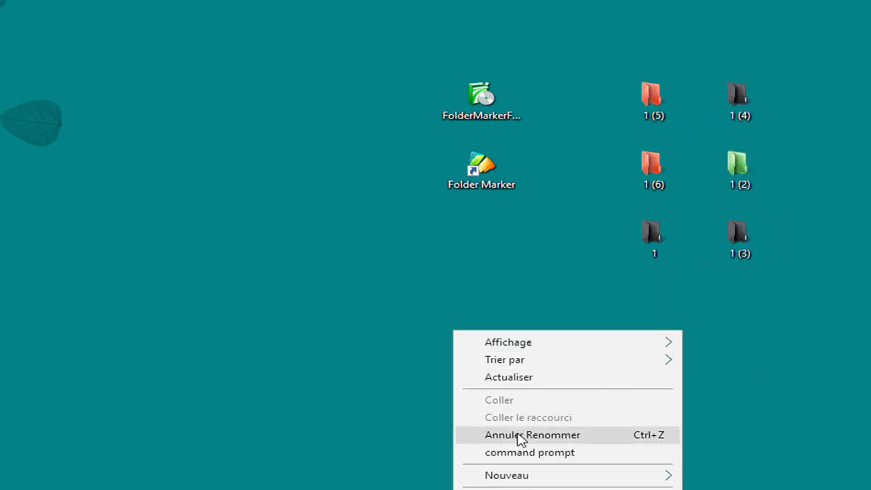
{"action": "mouse_move", "coordinate": [610, 482]}
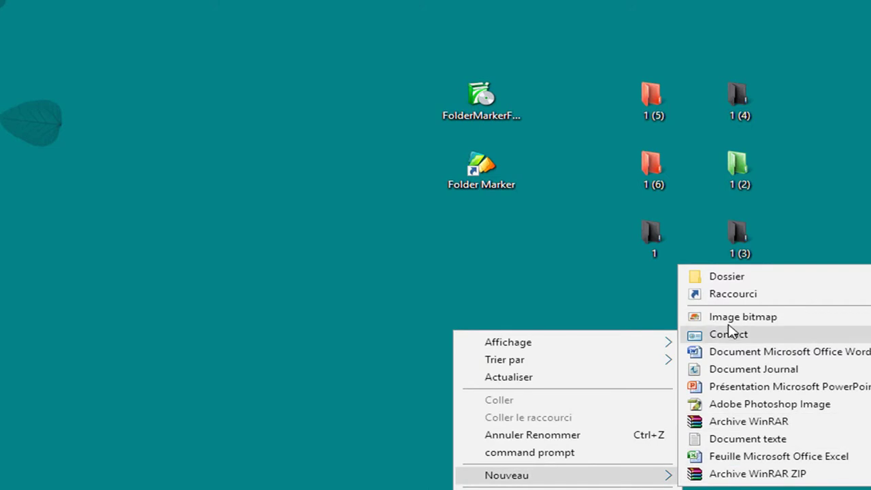
{"action": "left_click", "coordinate": [719, 278]}
{"action": "left_click_drag", "start_coordinate": [786, 80], "coordinate": [471, 386]}
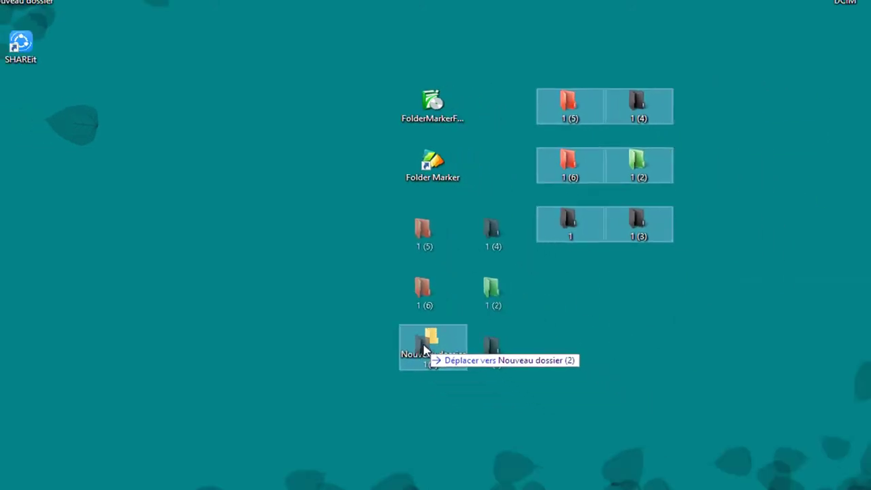
{"action": "left_click_drag", "start_coordinate": [437, 359], "coordinate": [437, 359]}
- Open Nouveau dossier (2) to examine the coloured folder icons inside, then close its window
{"action": "double_click", "coordinate": [441, 354]}
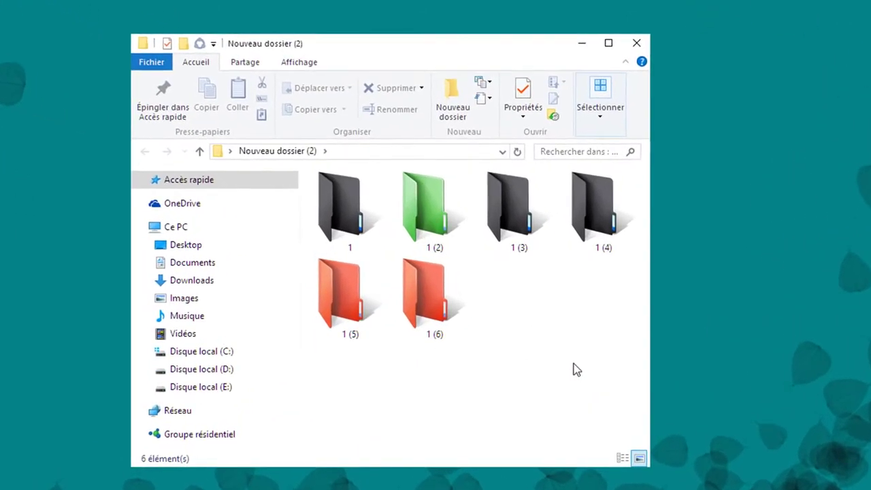
{"action": "left_click_drag", "start_coordinate": [574, 365], "coordinate": [331, 204]}
{"action": "left_click", "coordinate": [578, 403]}
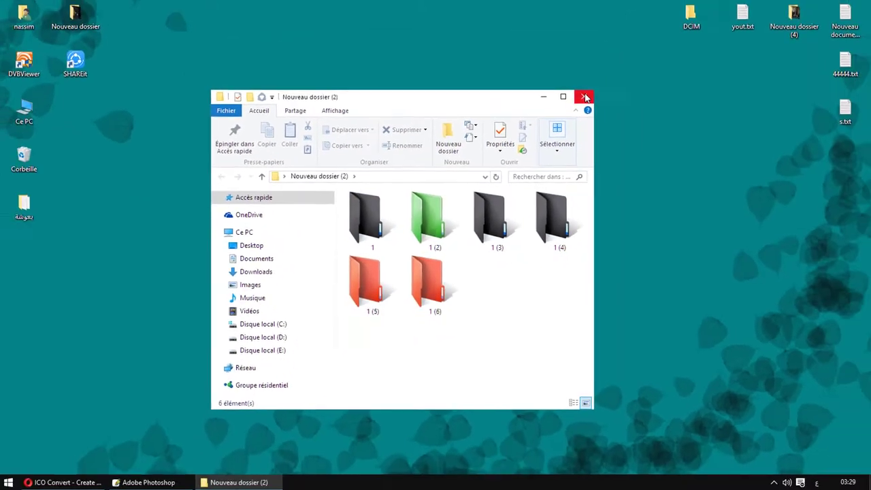
{"action": "left_click", "coordinate": [585, 98]}
{"action": "left_click_drag", "start_coordinate": [382, 301], "coordinate": [440, 125]}
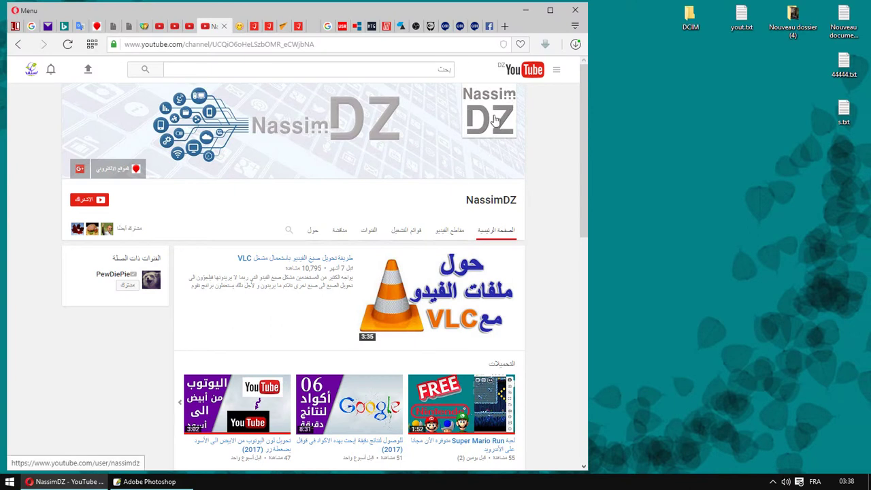
- Subscribe to the NassimDZ channel on YouTube, adjust its bell notification setting and minimise the browser
{"action": "left_click", "coordinate": [88, 200]}
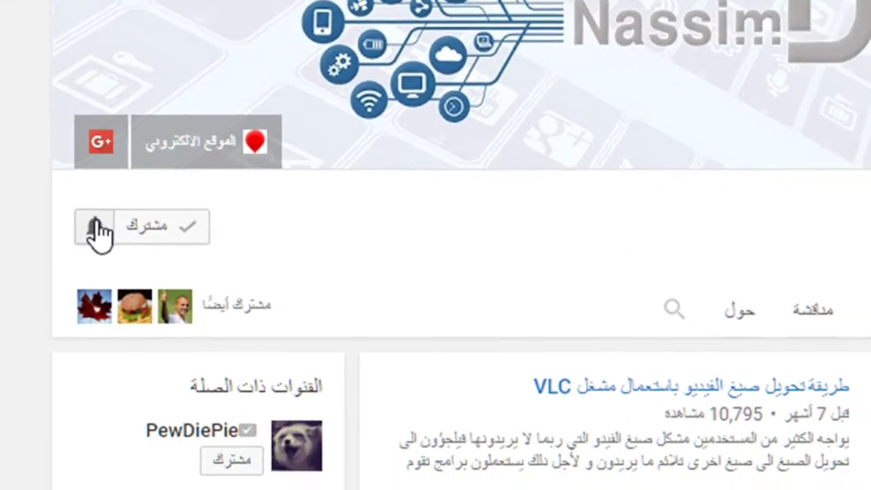
{"action": "left_click", "coordinate": [140, 270]}
{"action": "left_click", "coordinate": [617, 161]}
{"action": "left_click", "coordinate": [261, 314]}
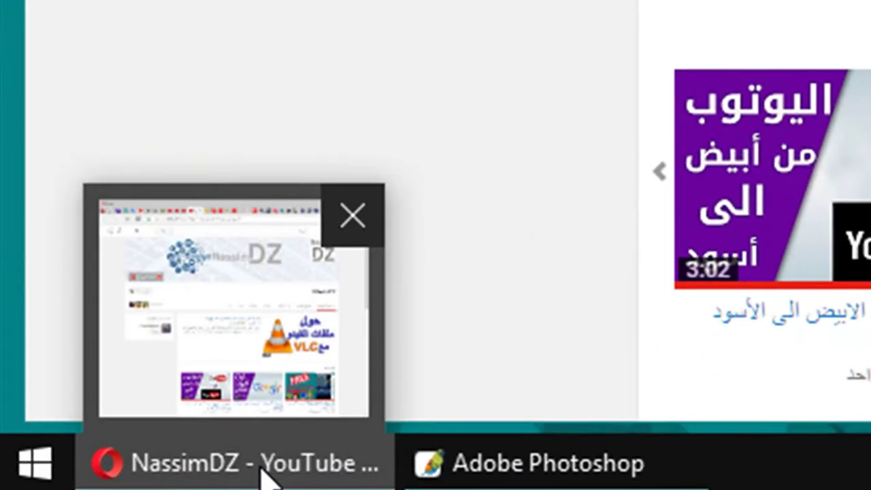
{"action": "left_click", "coordinate": [71, 481]}
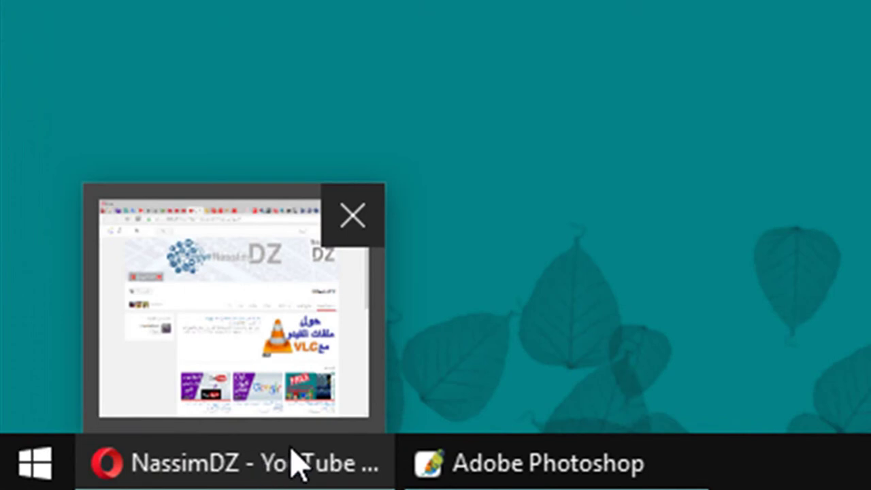